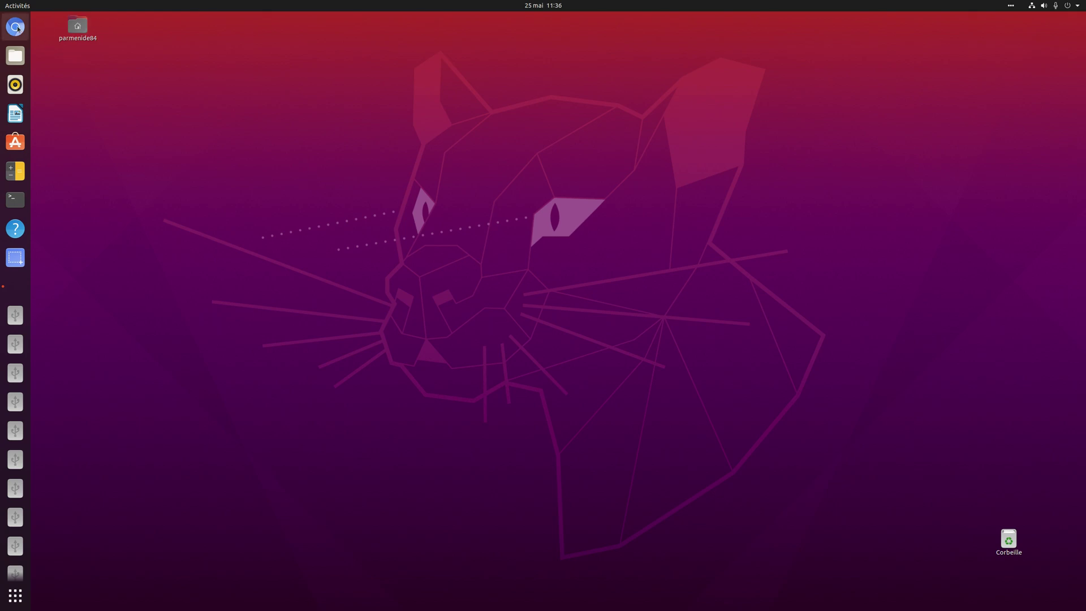
Open the personal folder in the file manager to view its contents, and close the window.
left_click(16, 57)
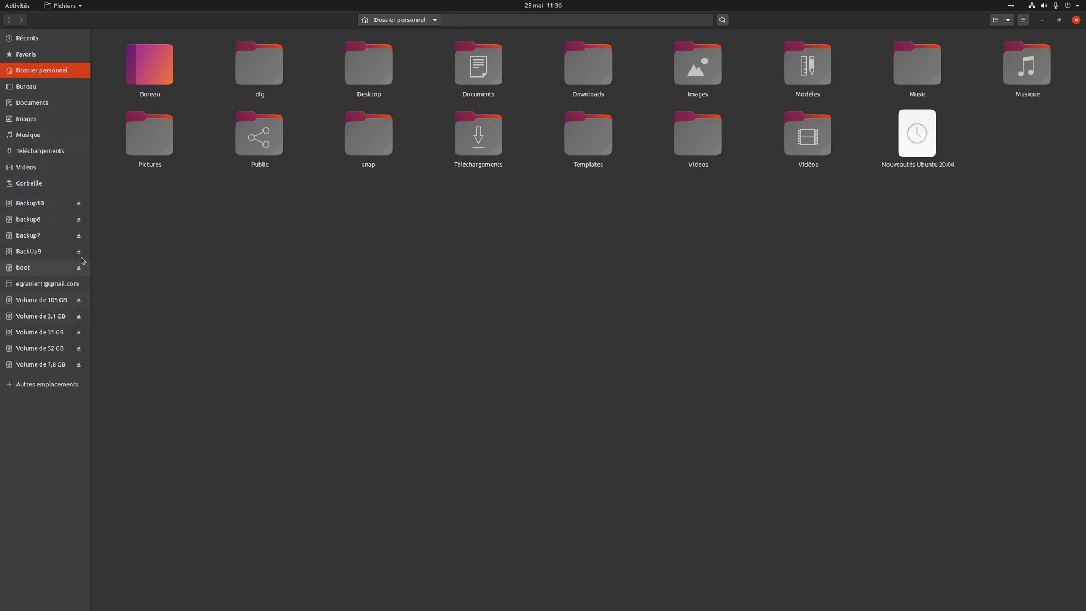
left_click(1076, 21)
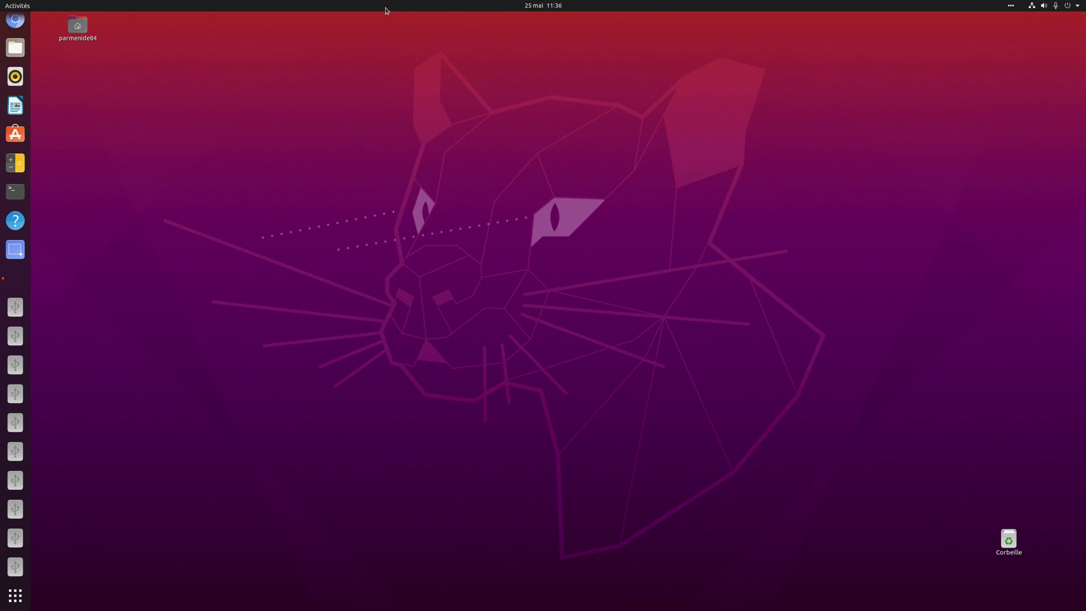
Open the notifications and calendar view, toggle Do Not Disturb on and off, and dismiss it.
left_click(548, 8)
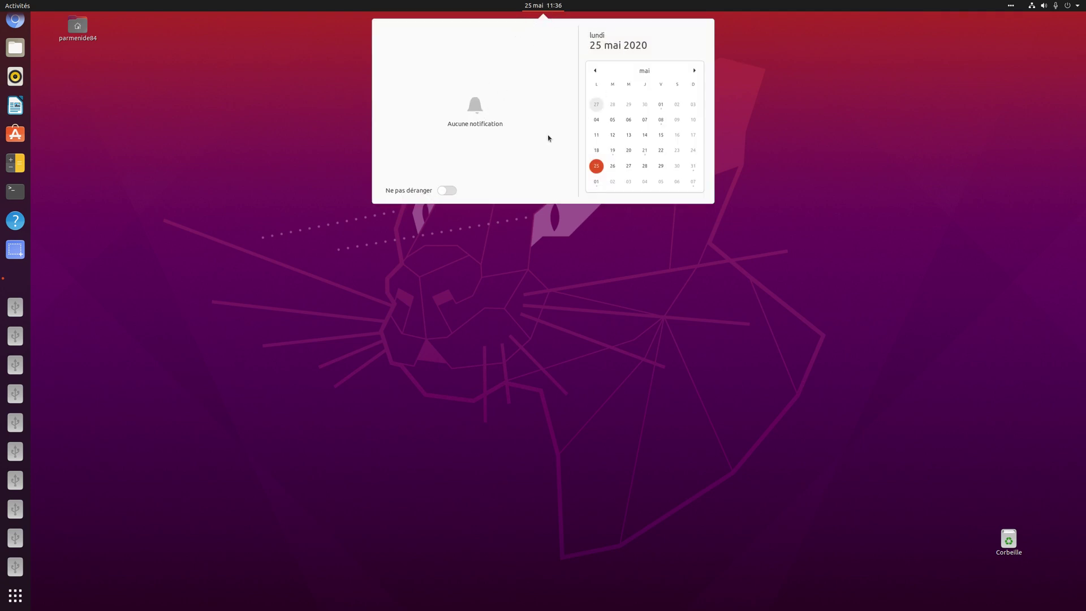
left_click(448, 192)
left_click(452, 192)
left_click(411, 255)
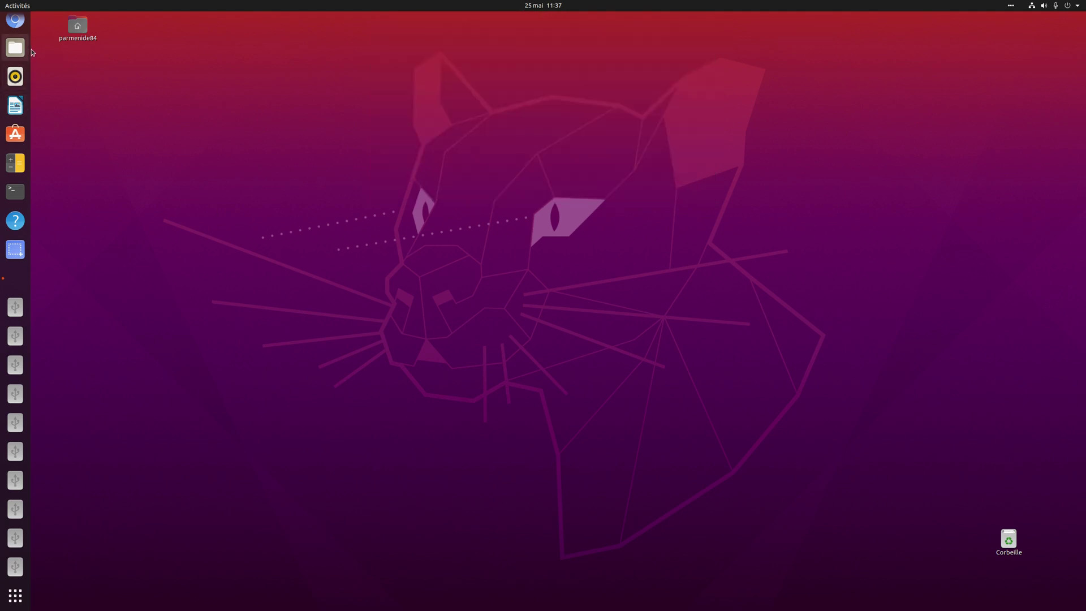
Launch the Calculator from the activities overview and switch it from advanced to basic mode.
left_click(28, 8)
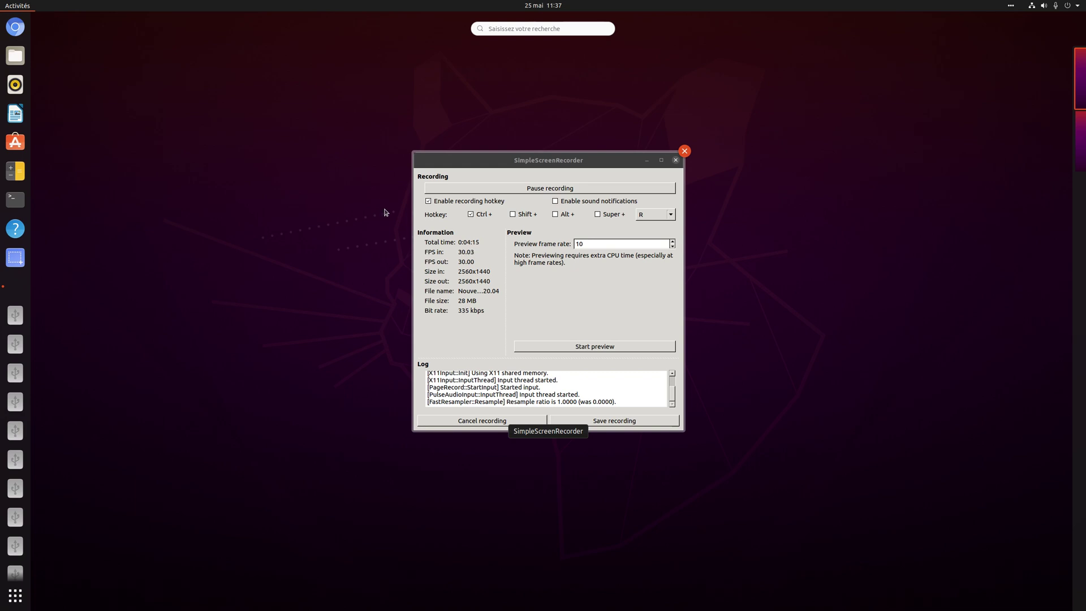
left_click(20, 171)
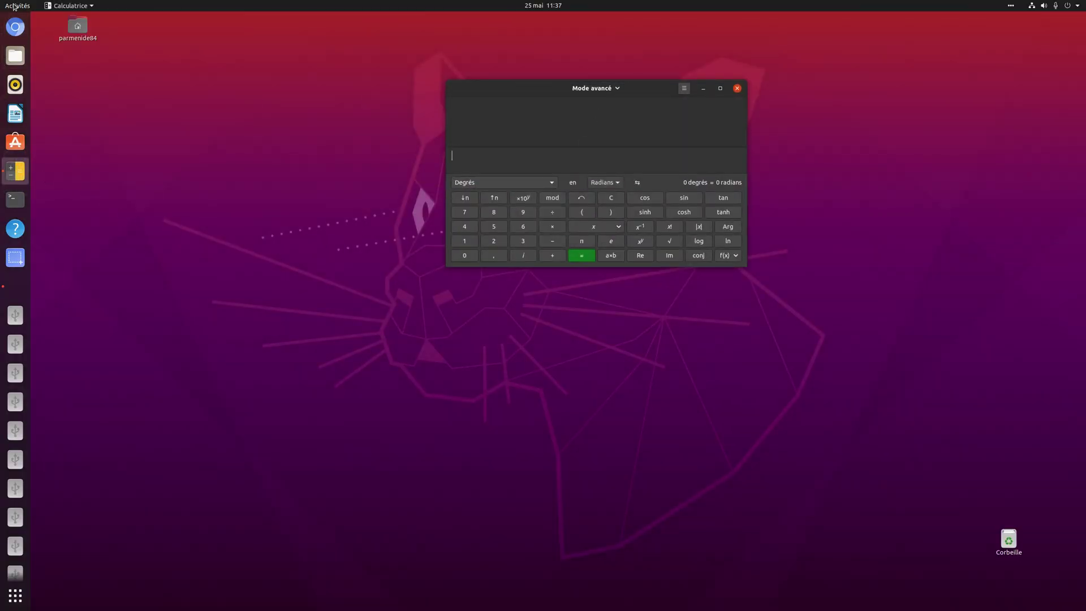
left_click(16, 6)
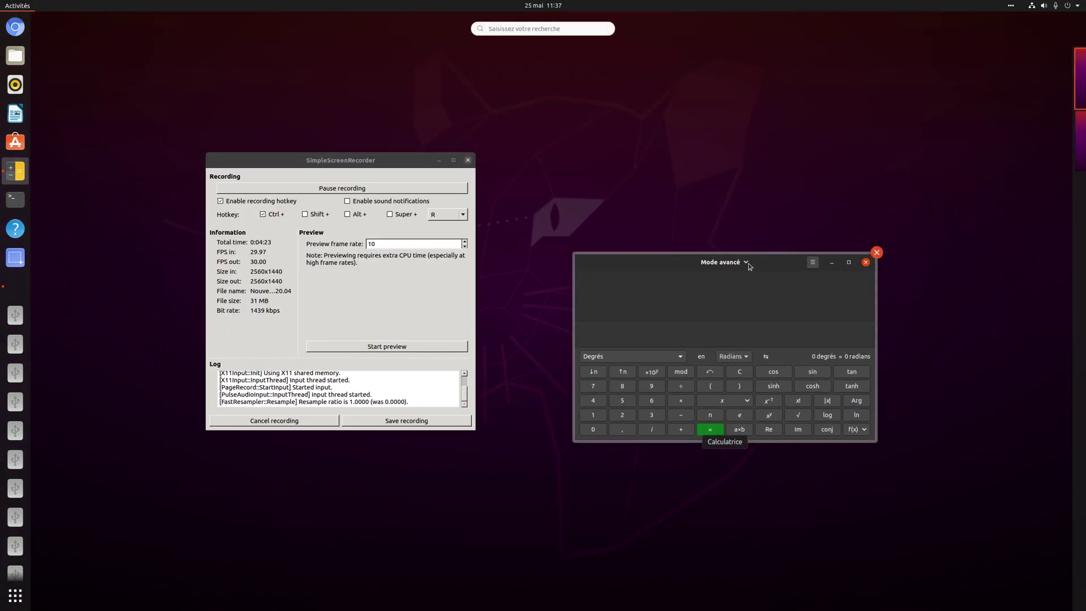
left_click(748, 263)
left_click(612, 92)
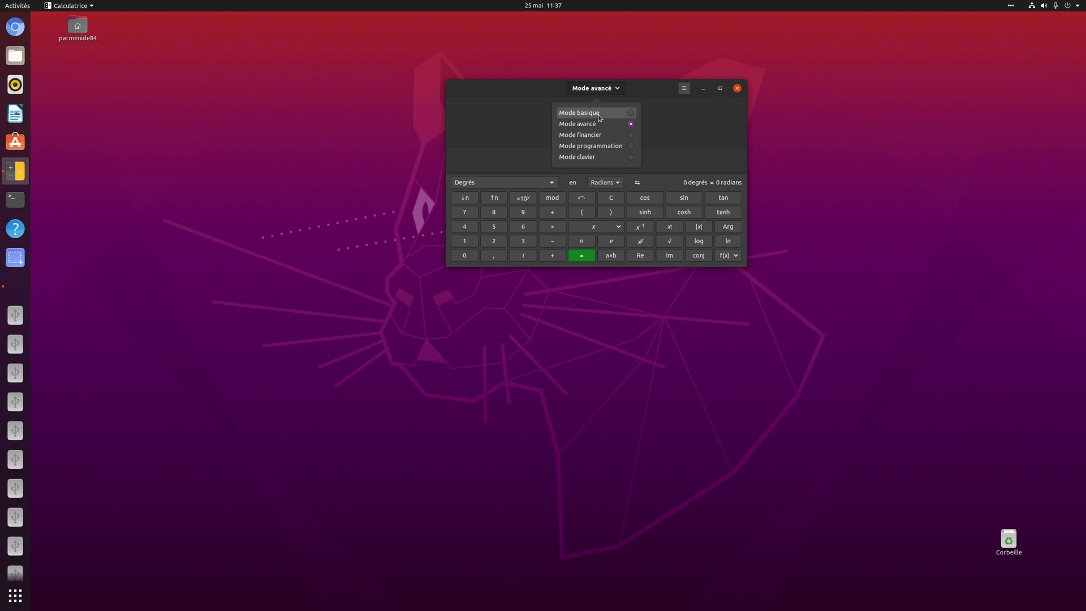
left_click(599, 117)
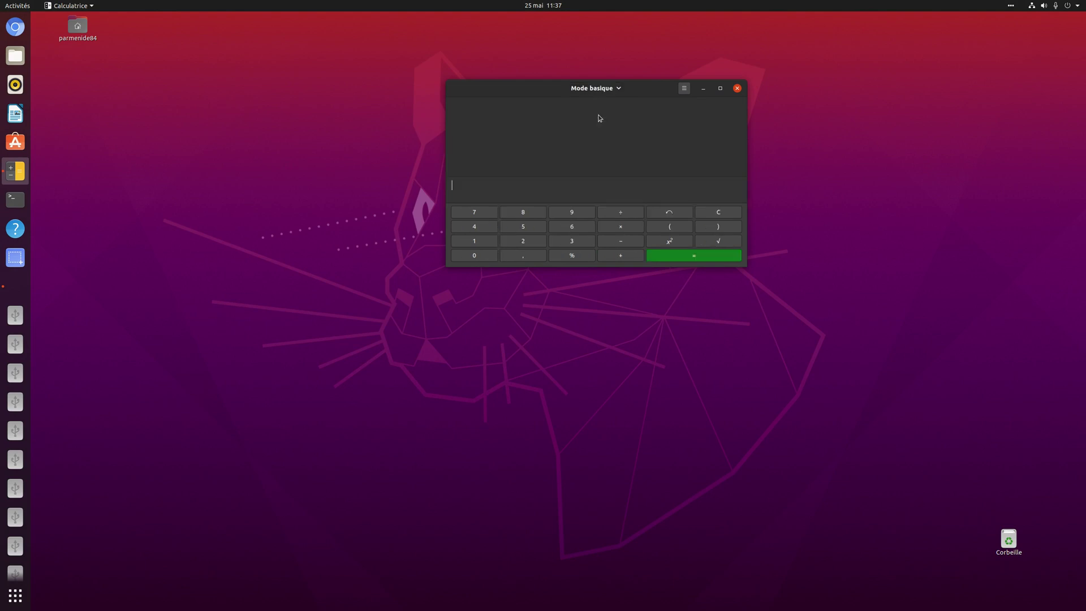
Close the Calculator from the activities overview and switch to the second, empty workspace.
left_click(20, 7)
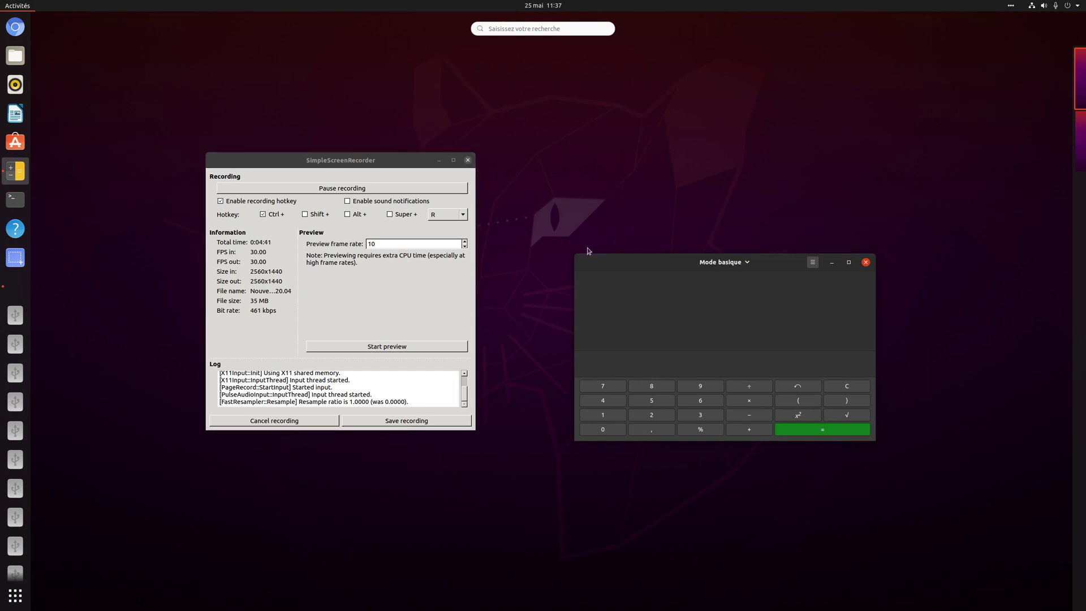
mouse_move(682, 258)
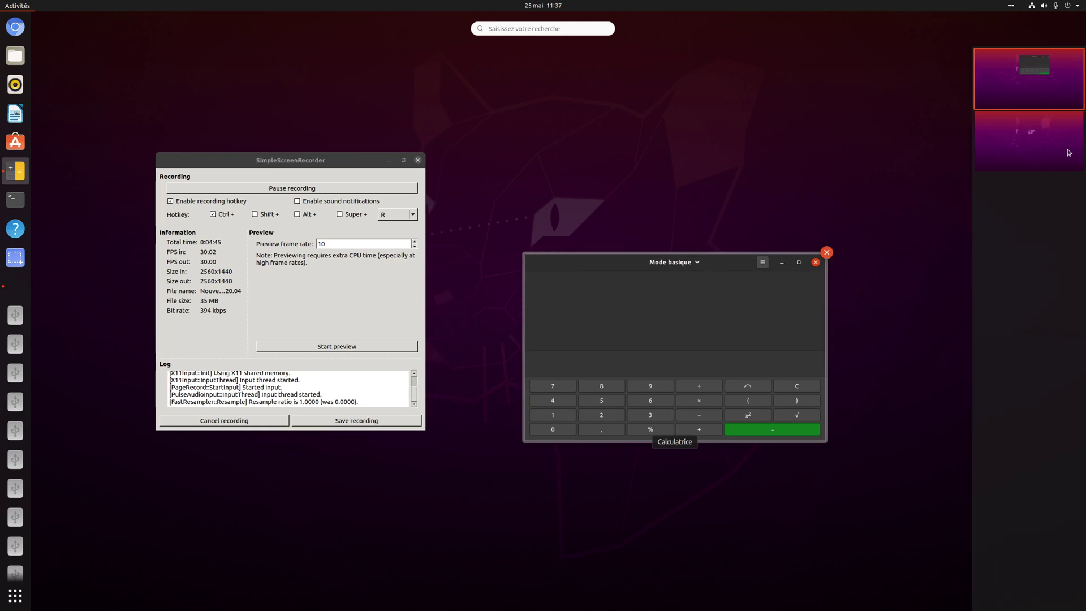
mouse_move(407, 246)
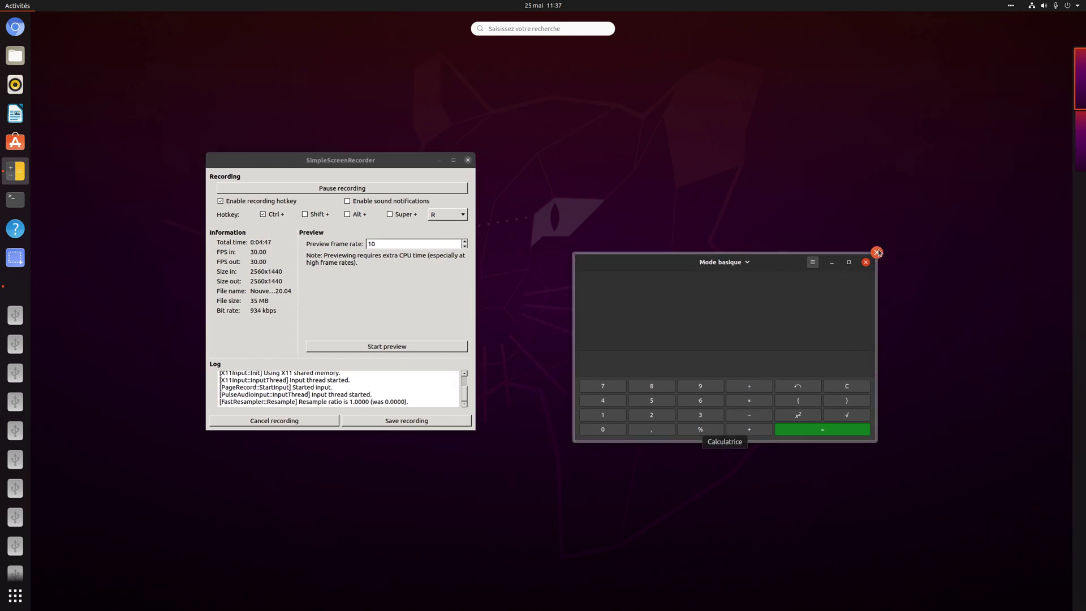
left_click(878, 251)
mouse_move(1085, 132)
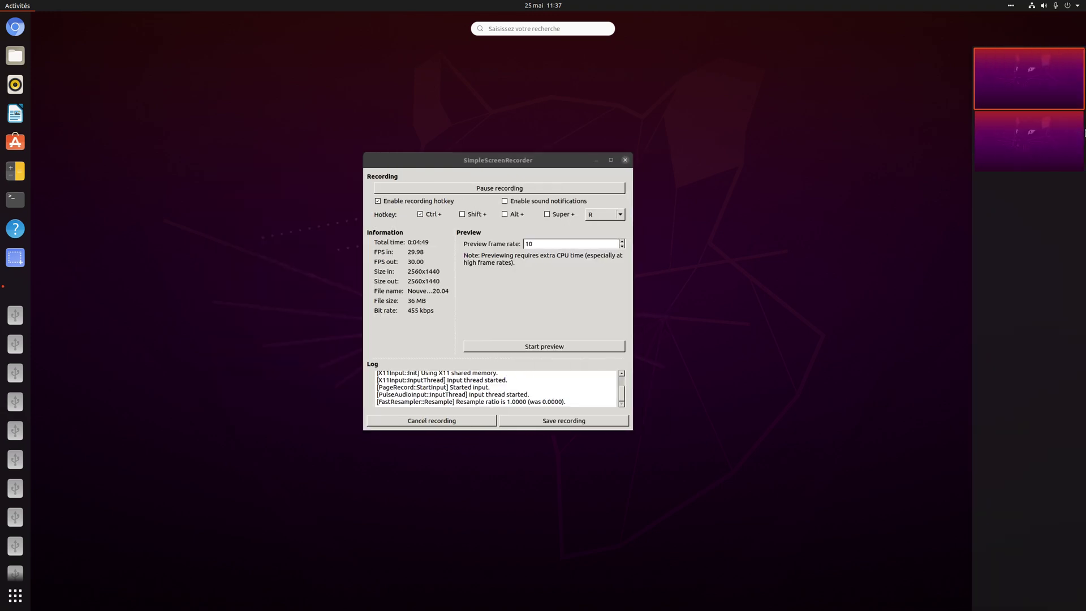
left_click(1055, 143)
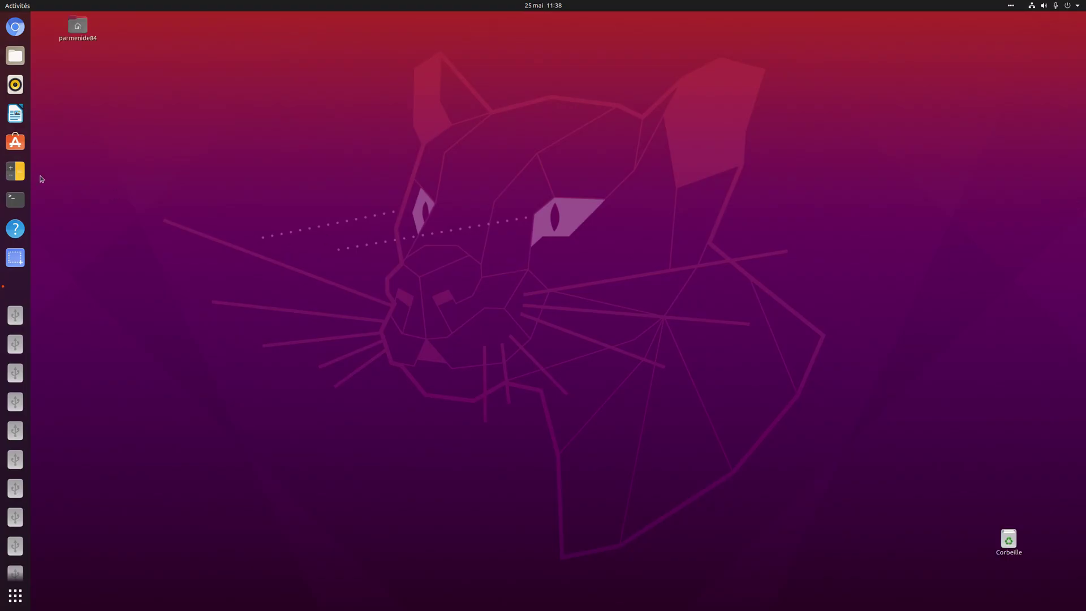
Launch the Calculator, maximize its window, and close it.
left_click(16, 170)
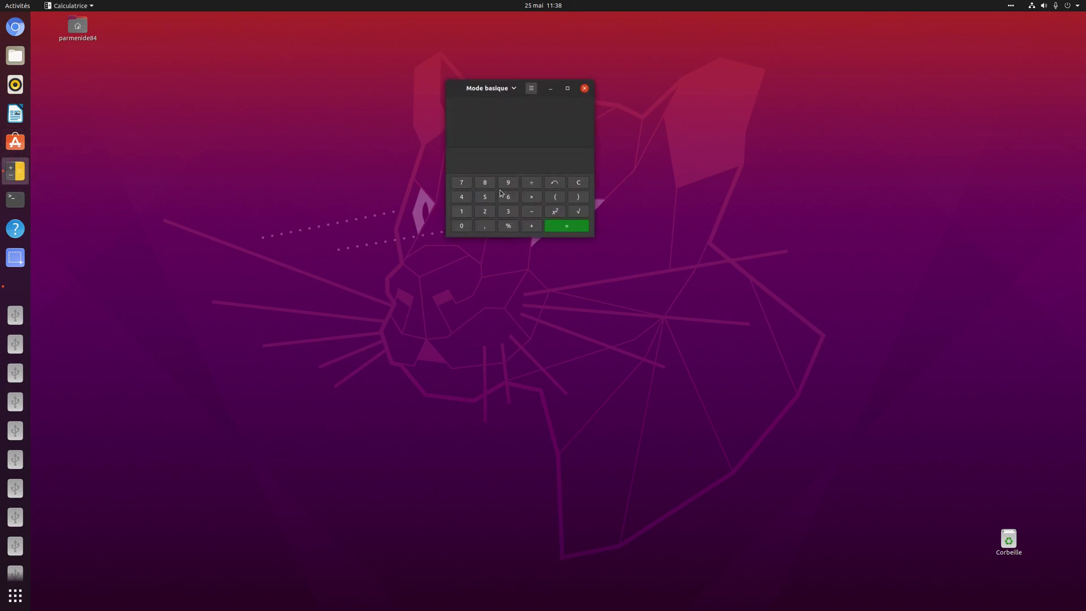
left_click(568, 88)
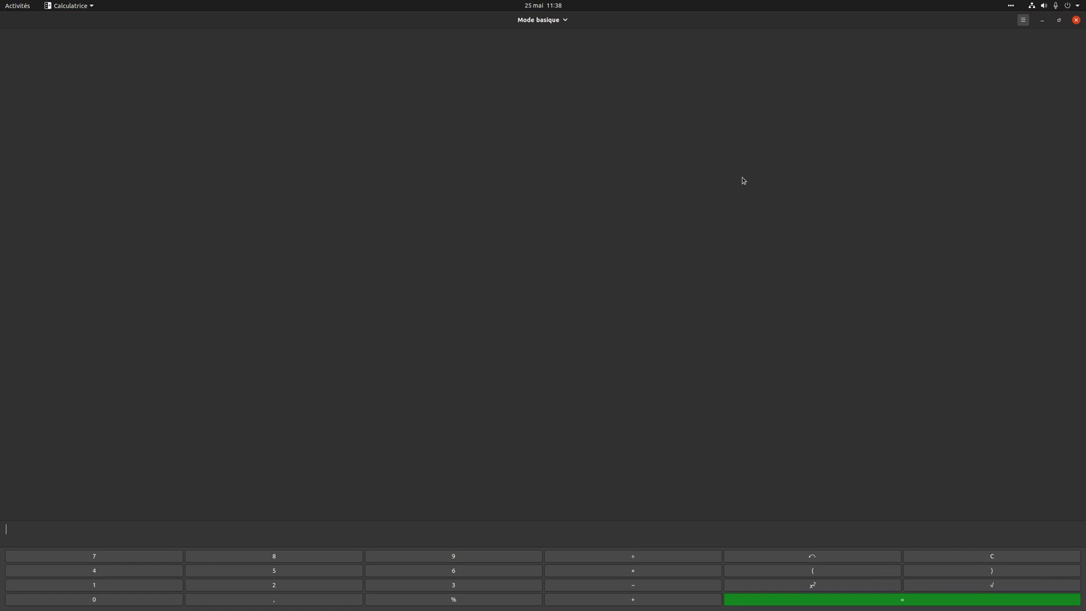
left_click(1081, 27)
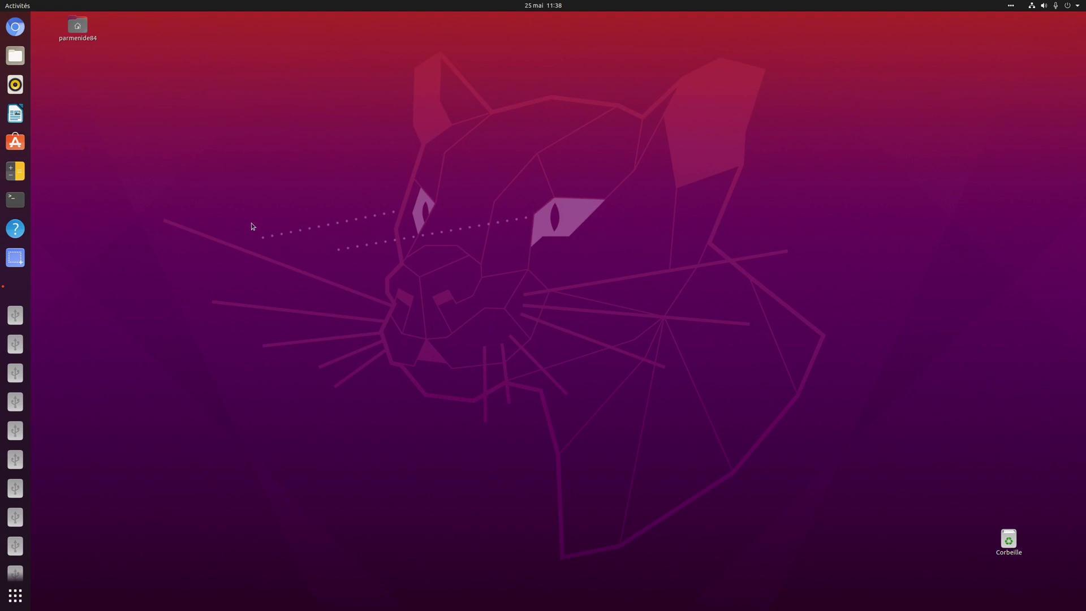
Launch LibreOffice Writer with a blank document and switch to the empty workspace after it.
left_click(21, 117)
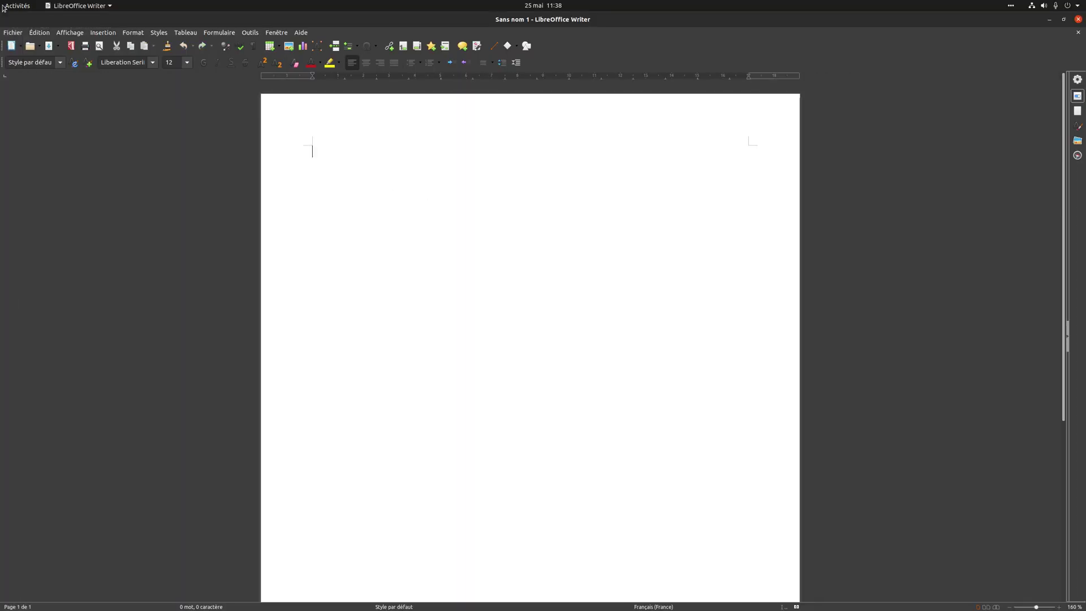
mouse_move(2, 4)
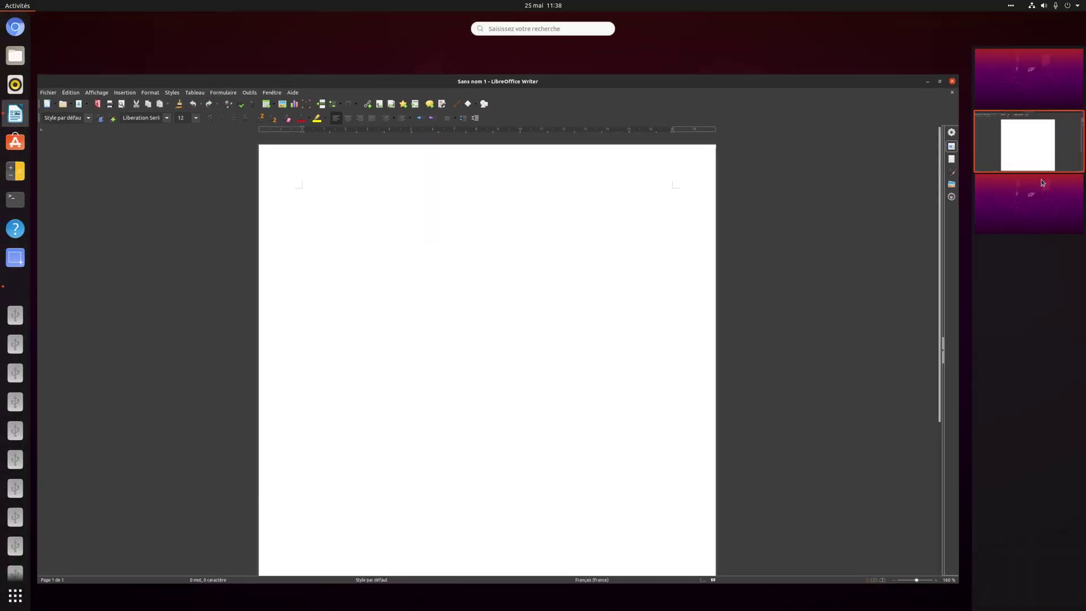
left_click(1041, 210)
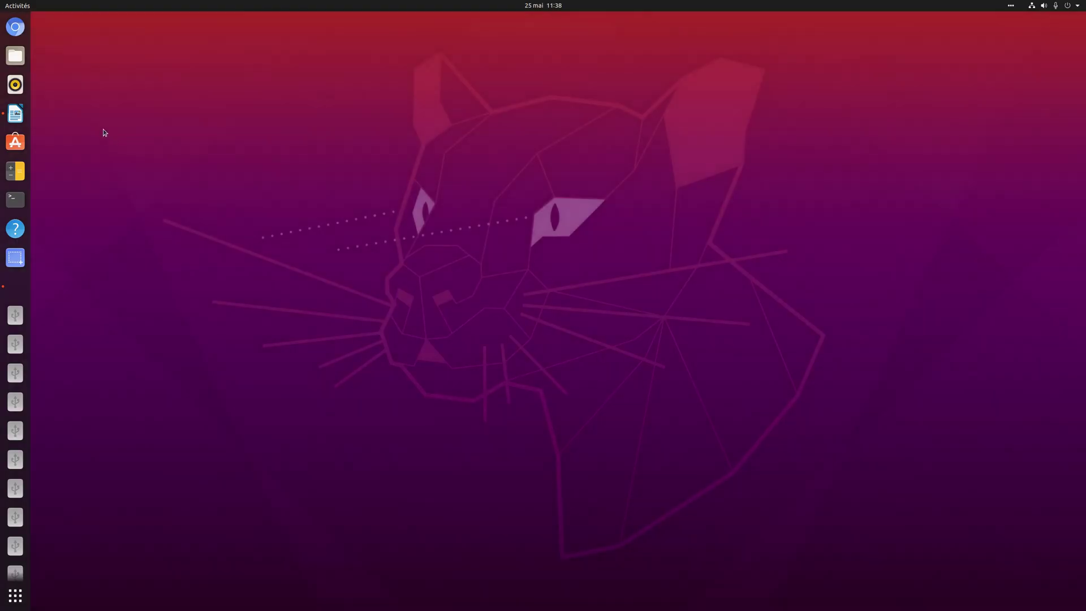
left_click(121, 142)
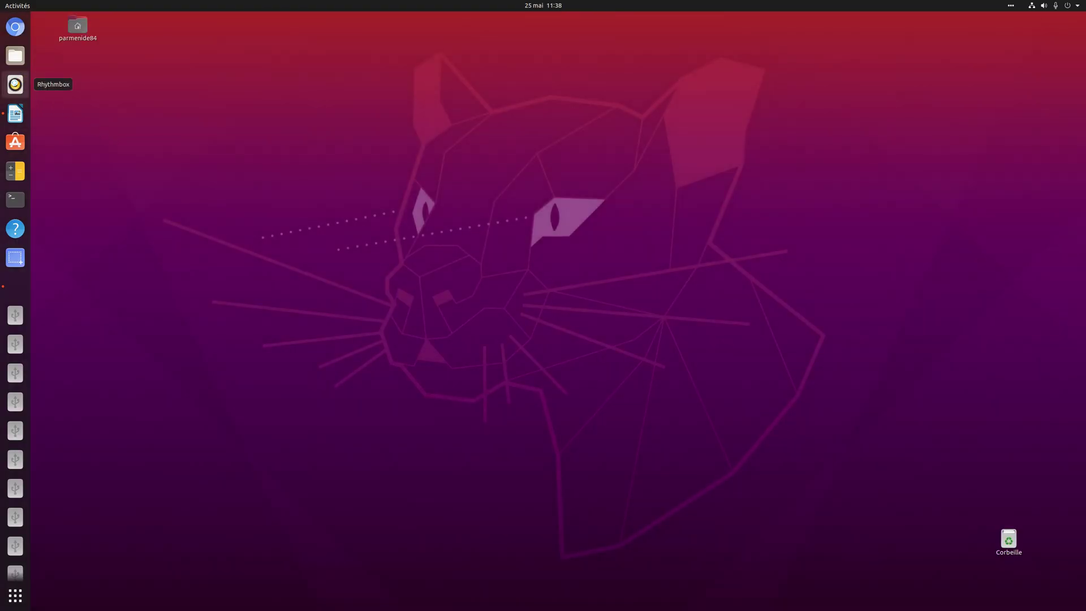
Launch Rhythmbox, view its workspace in the activities overview, and close the player.
left_click(15, 85)
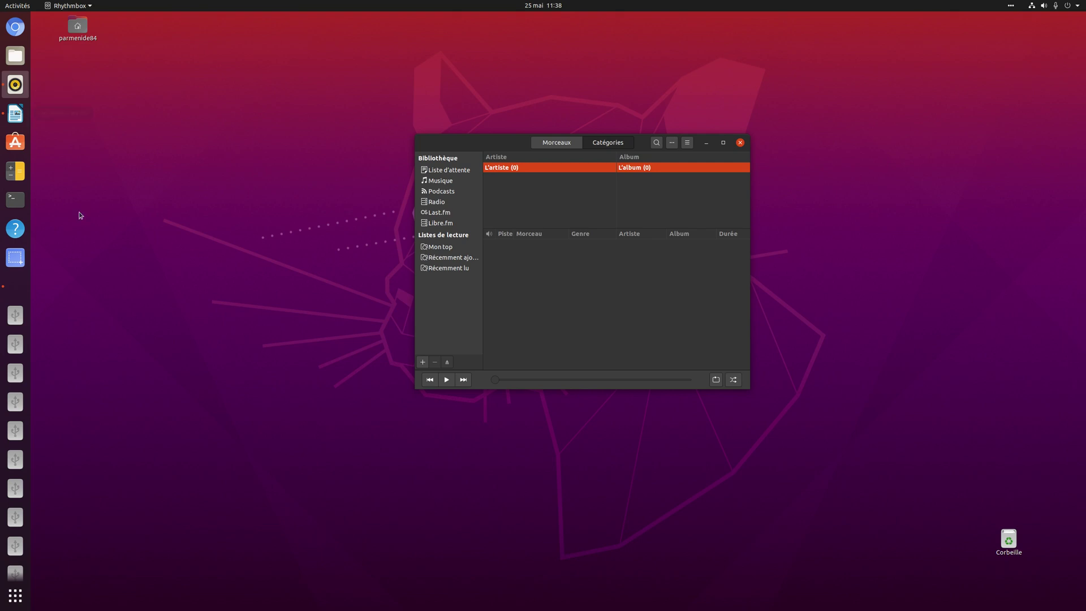
left_click(8, 6)
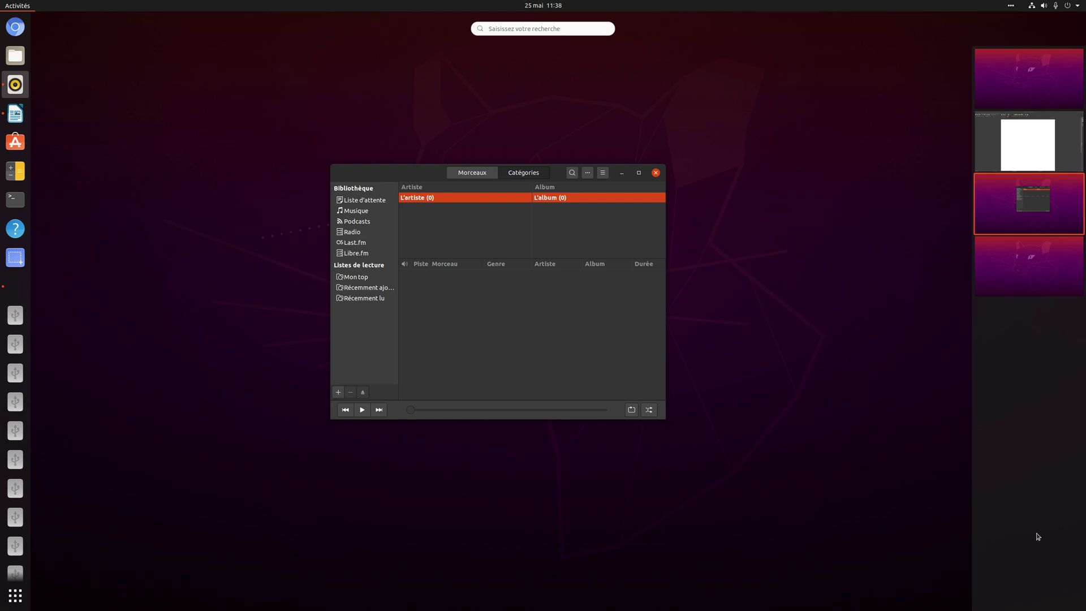
left_click(655, 175)
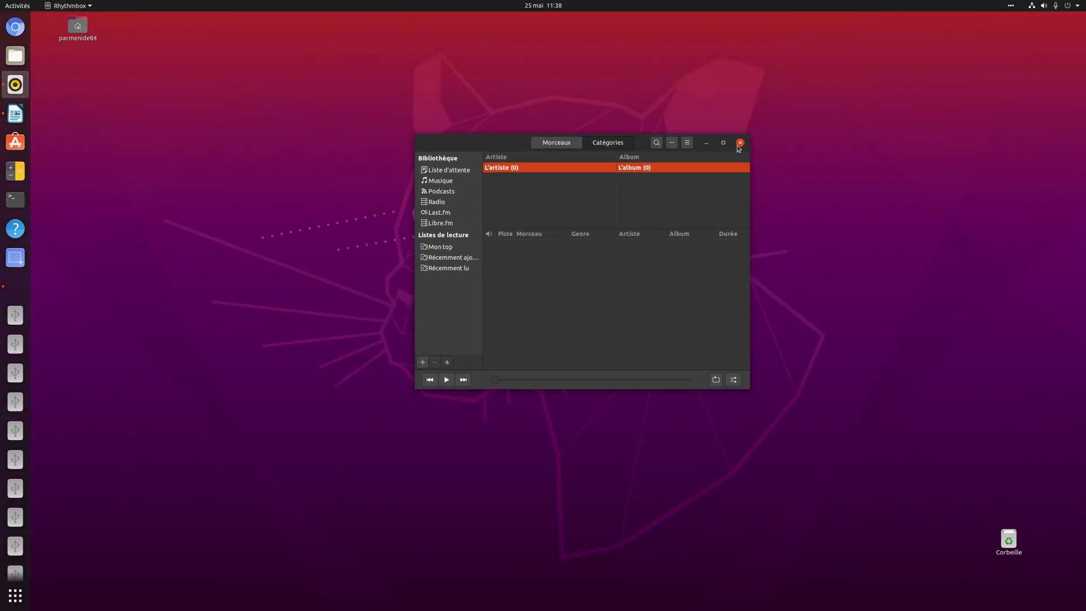
left_click(738, 145)
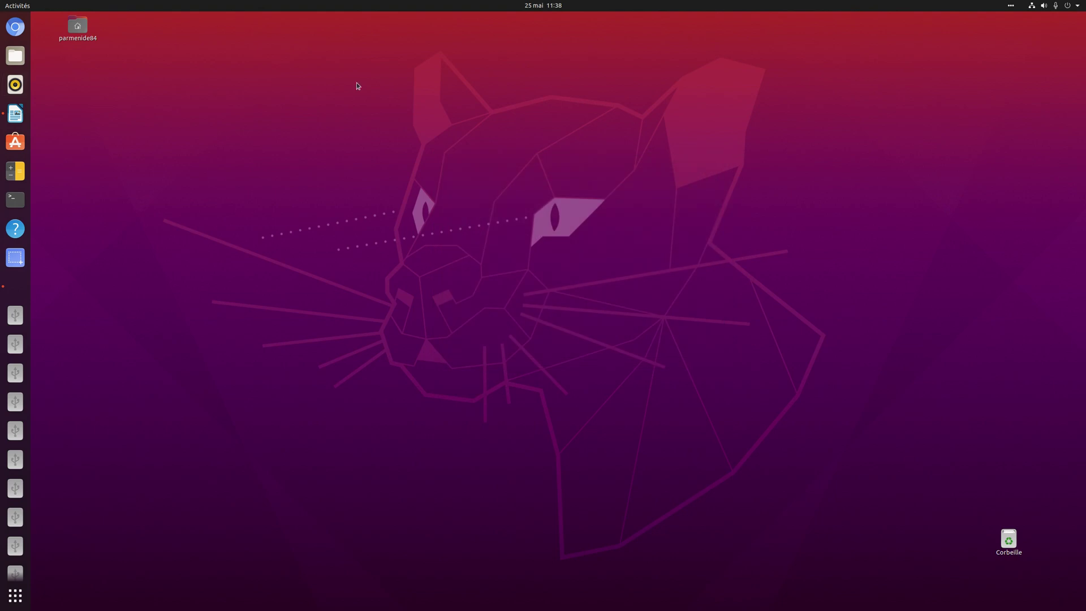
Return to the workspace that holds the LibreOffice Writer document.
left_click(13, 6)
left_click(1045, 141)
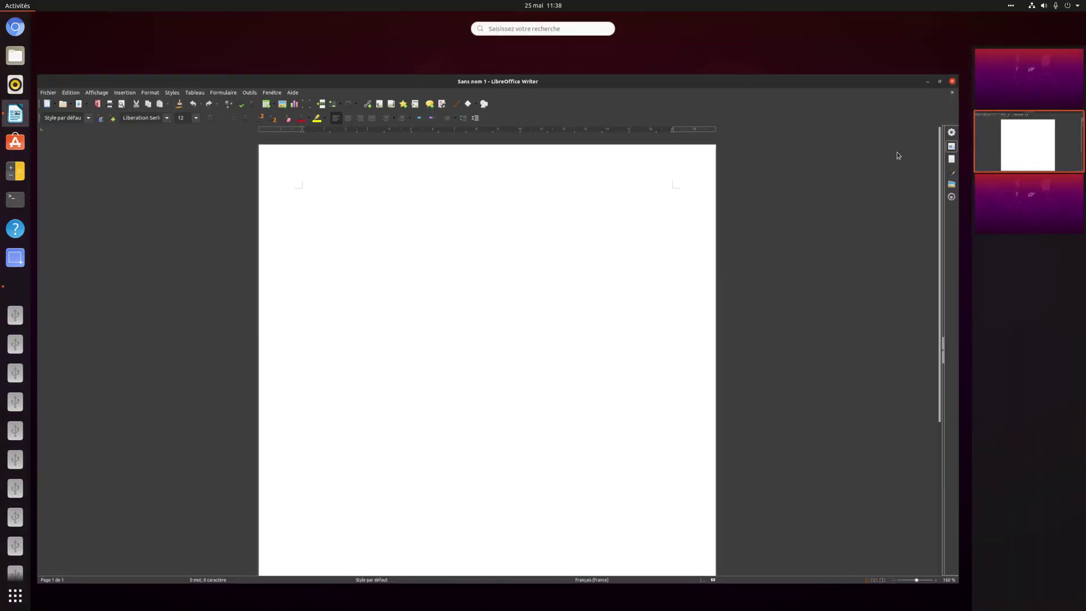
left_click(527, 172)
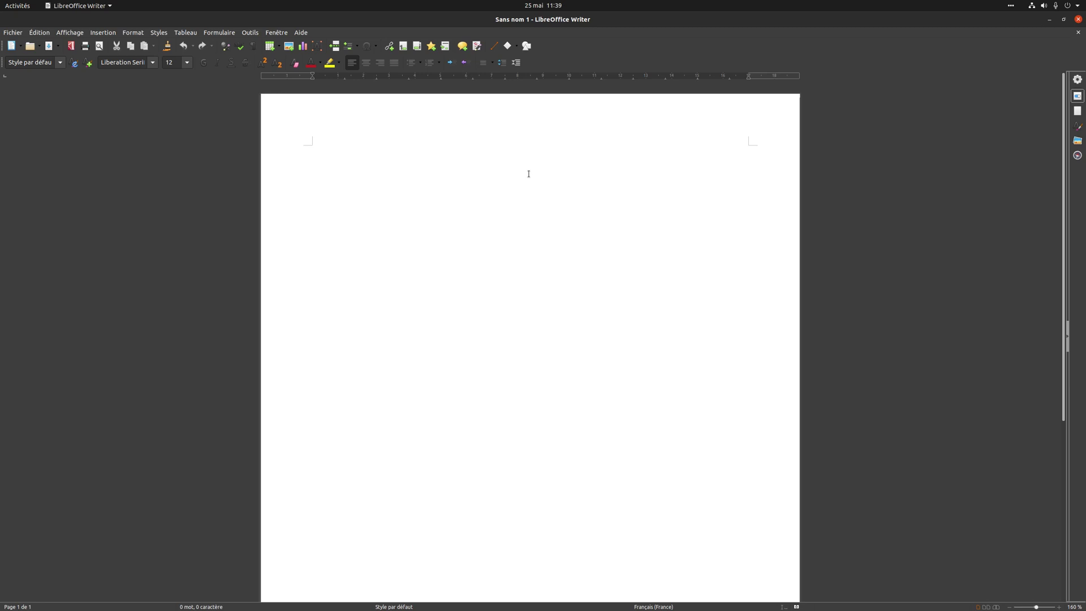
Check the installed LibreOffice version in the About dialog and close it.
left_click(301, 34)
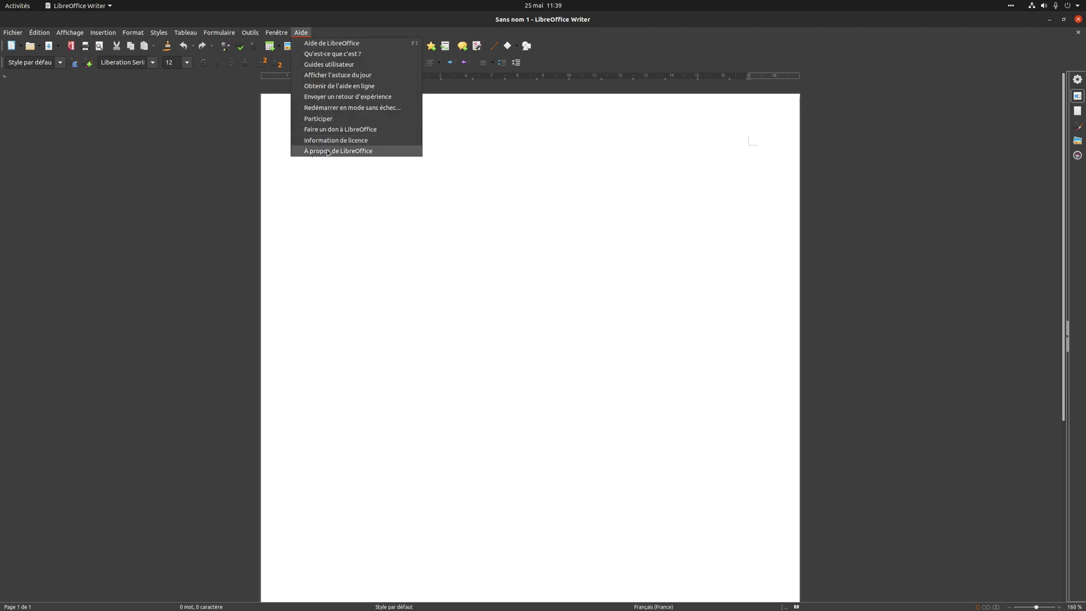
left_click(343, 195)
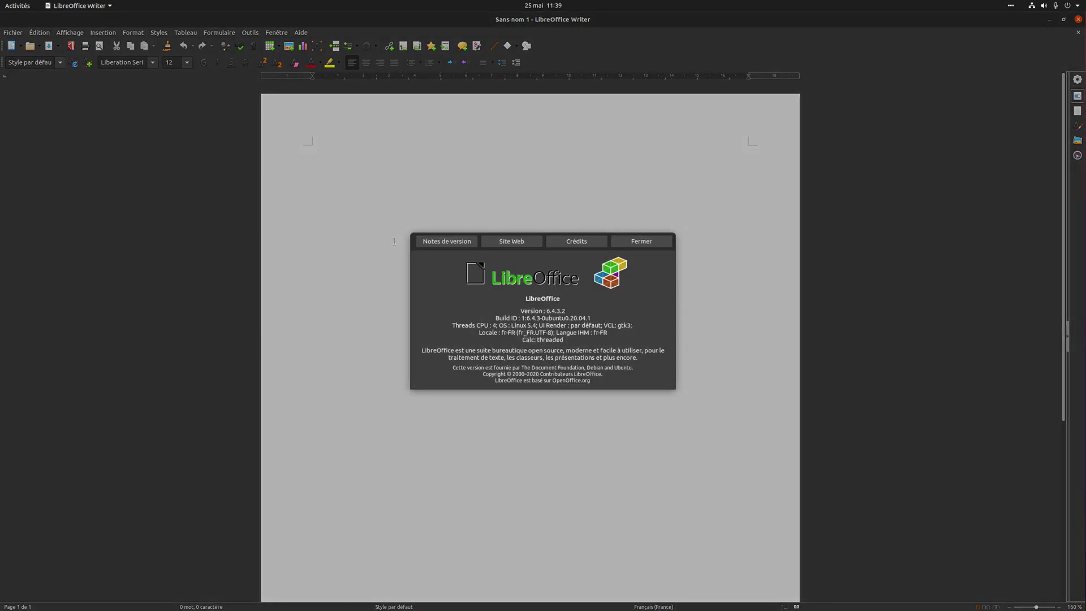
left_click_drag(568, 309, 519, 307)
left_click(647, 244)
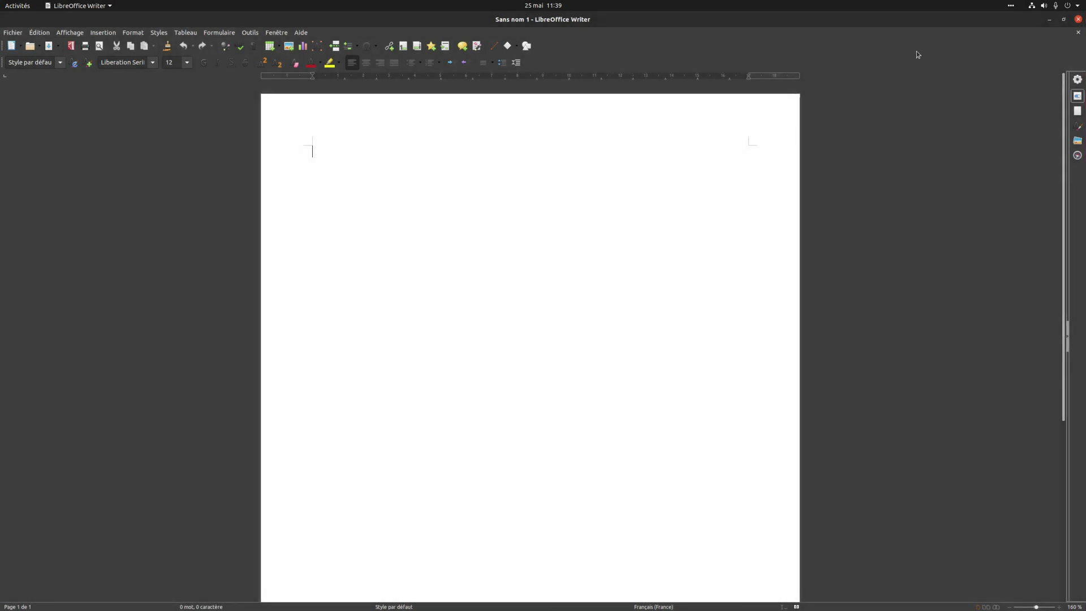
Snap the Writer window to the left half of the screen and maximize it again.
left_click_drag(613, 23, 580, 114)
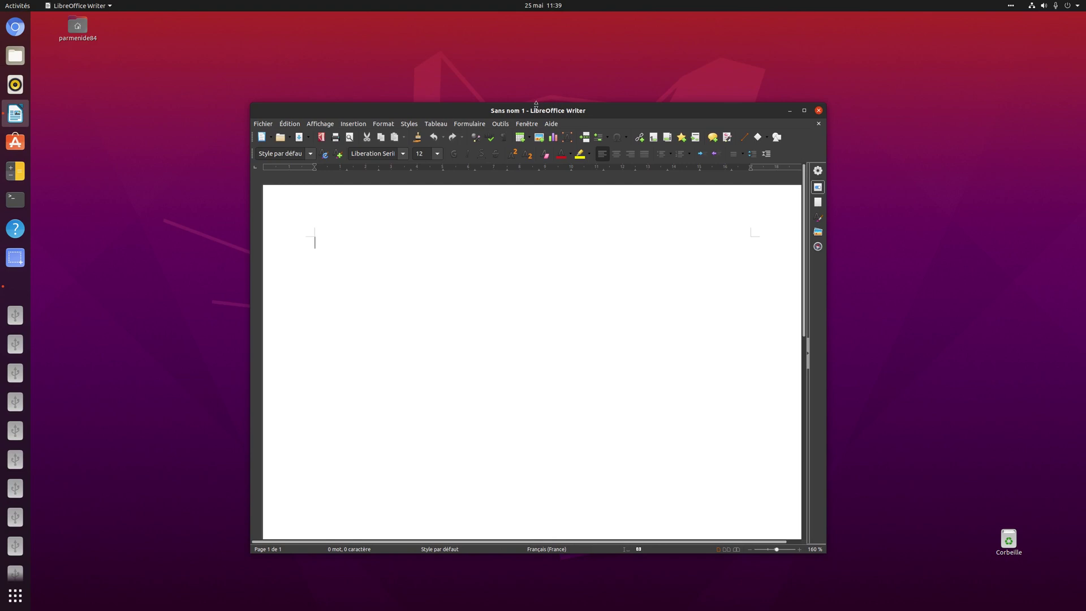
left_click_drag(545, 108, 1, 86)
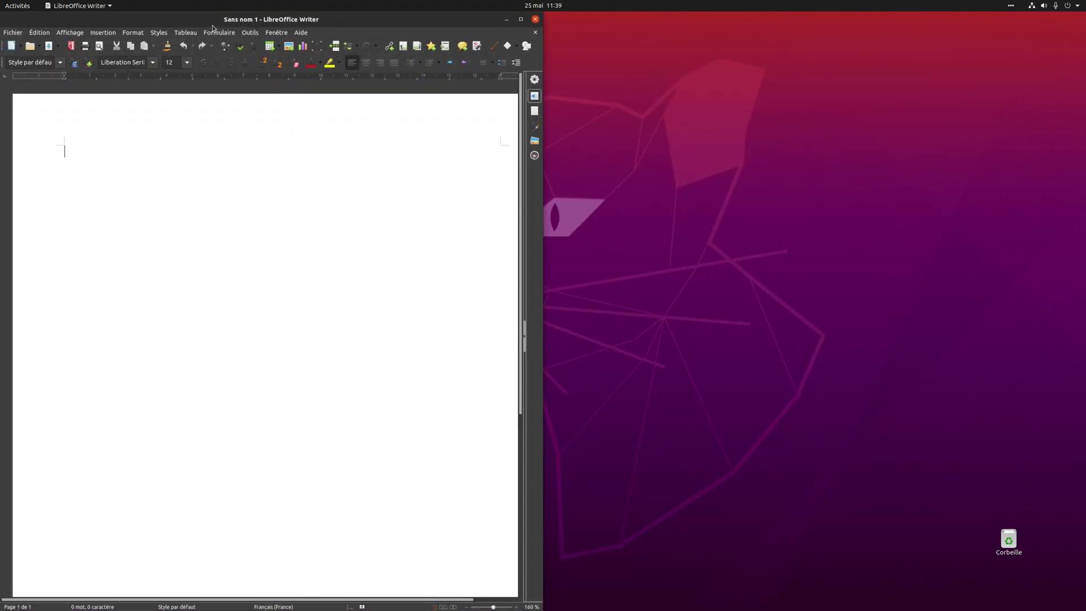
mouse_move(2, 88)
mouse_move(1, 229)
left_click_drag(456, 23, 563, 10)
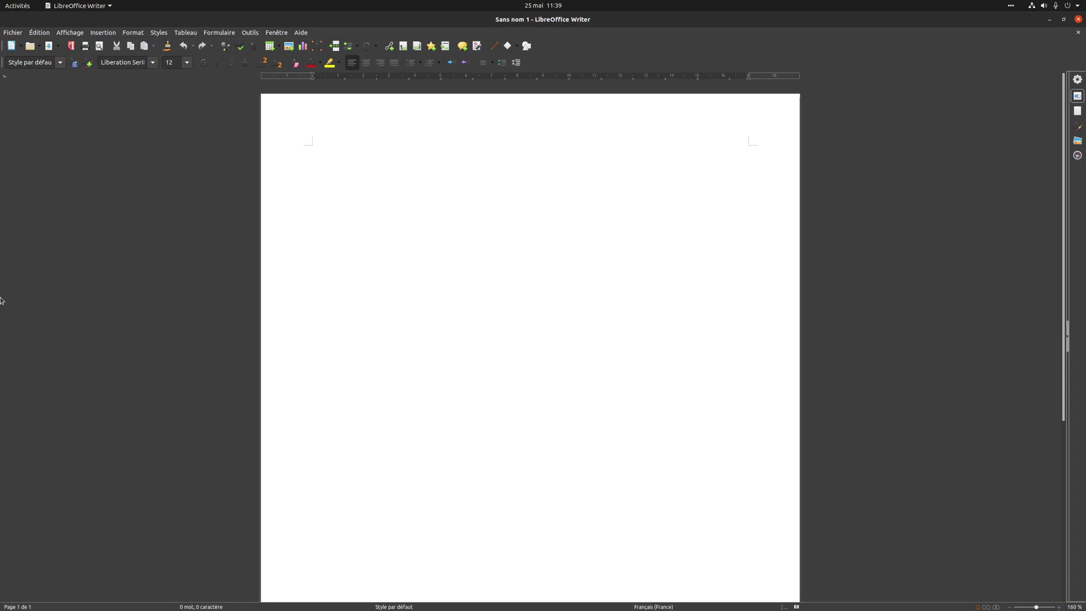
Reveal the hidden dock and launch the Calculator over the maximized Writer document.
mouse_move(1, 306)
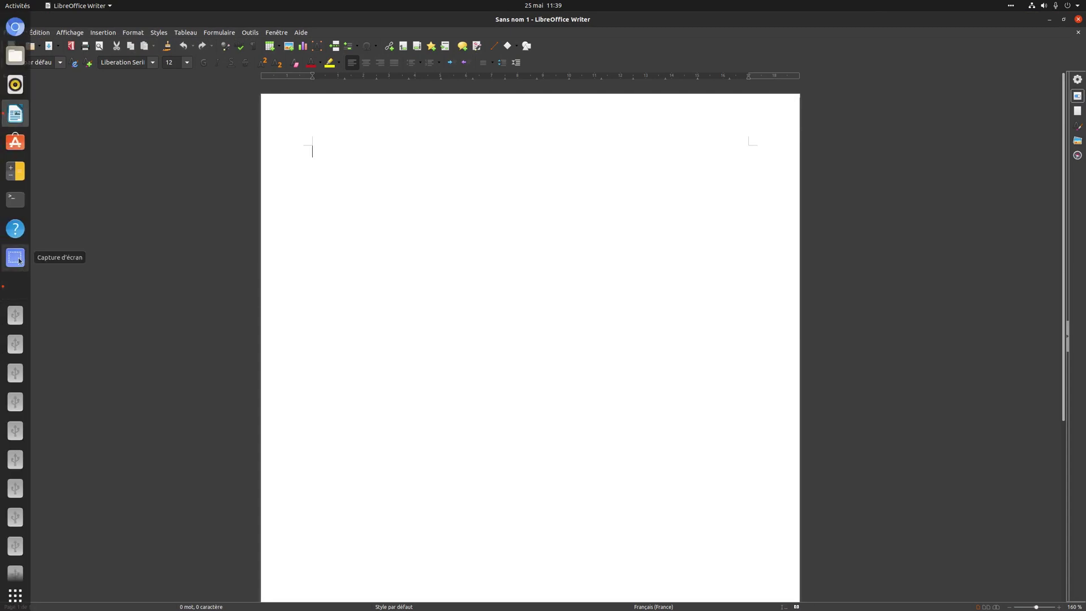
left_click(7, 172)
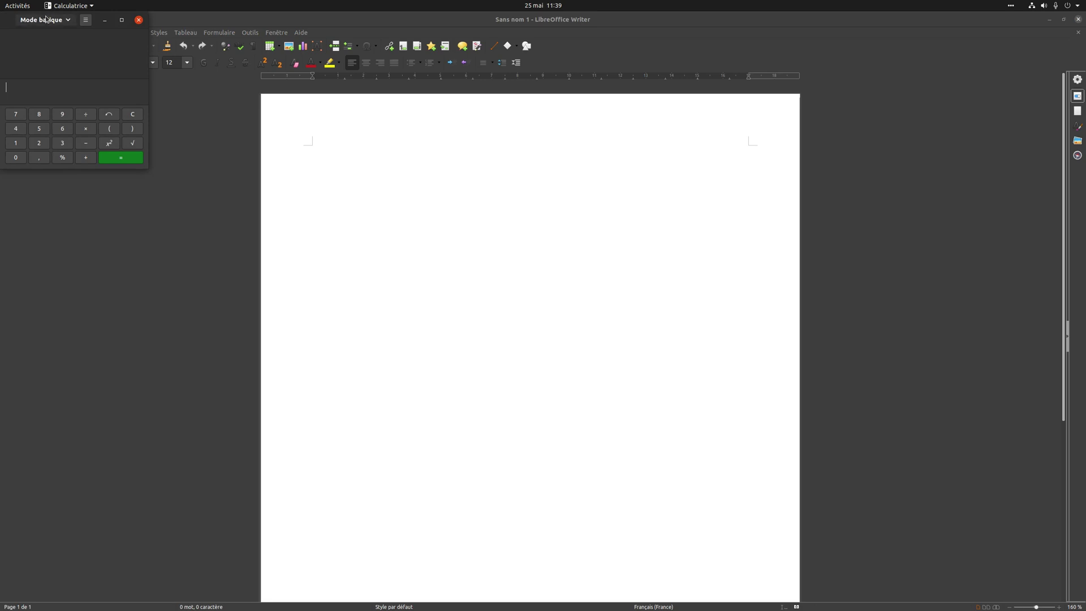
Tile the Calculator on the right half and Writer on the left half of the screen, and enter "dfdlkdhlsgldf" in the document.
left_click_drag(53, 28, 1085, 28)
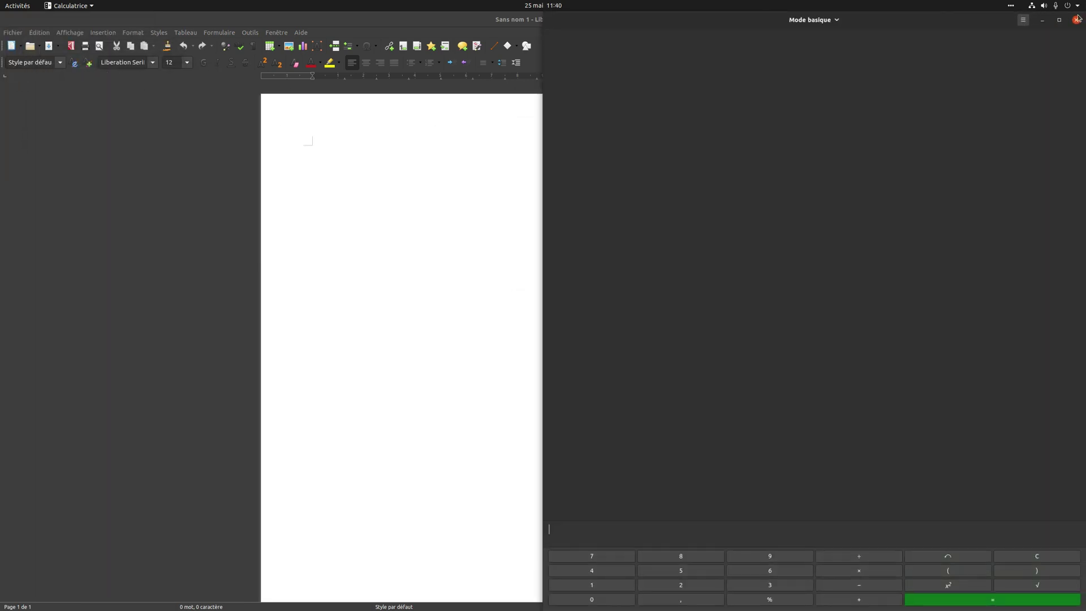
left_click(520, 20)
left_click_drag(519, 20, 1, 29)
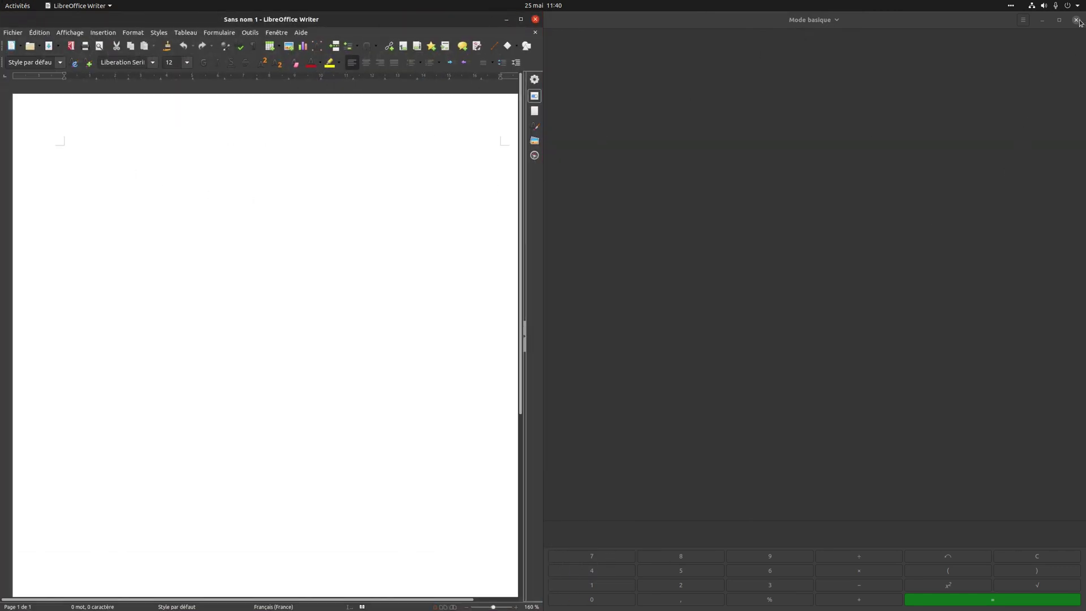
type("dfdlkdhlsgldf")
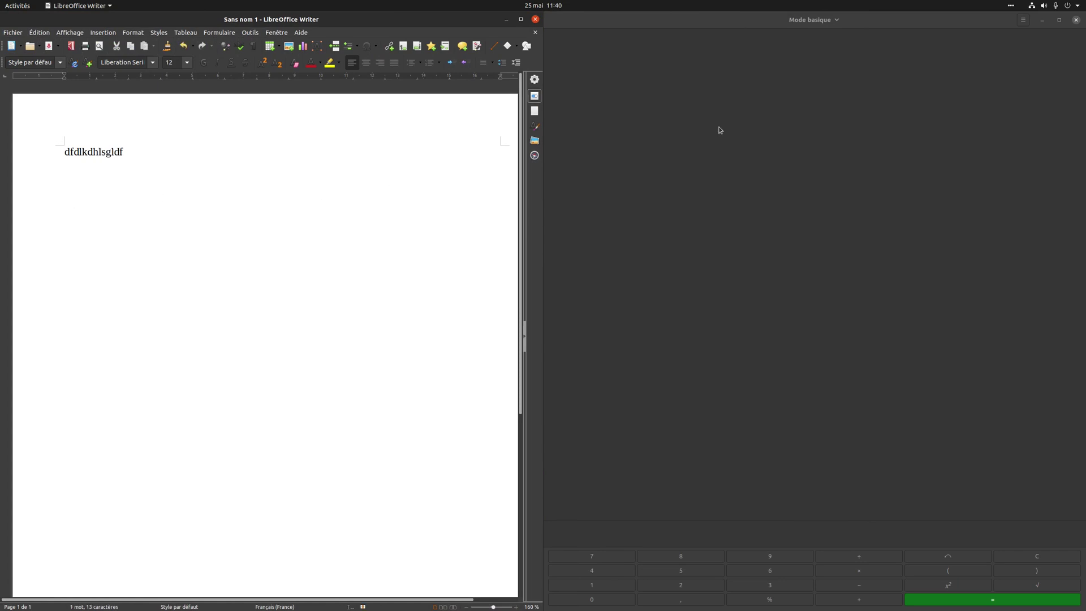
Close the Calculator, maximize the Writer window and close it without saving the document.
left_click(1076, 20)
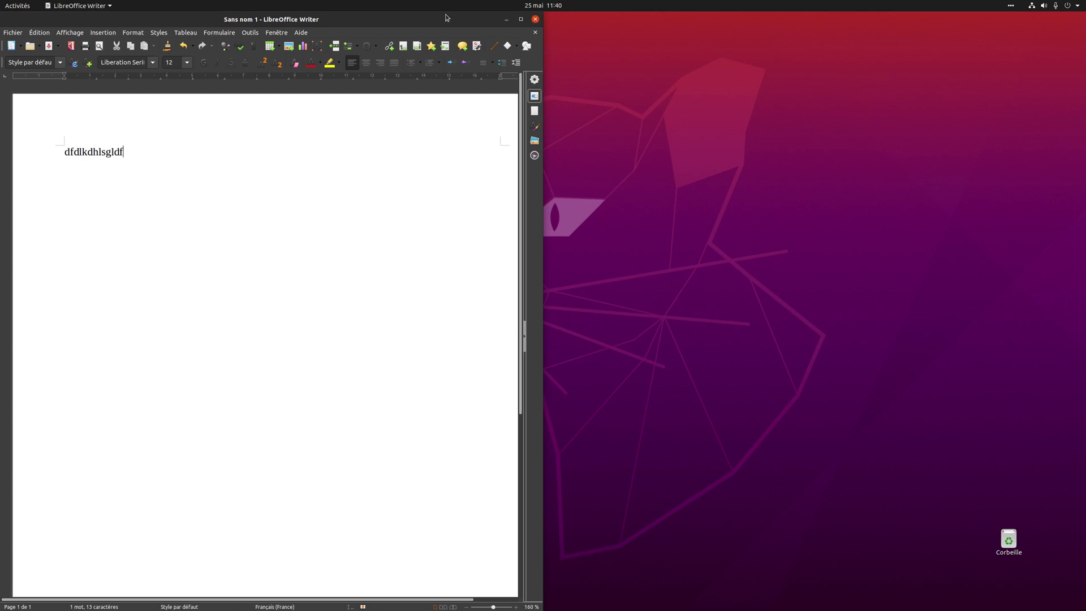
left_click_drag(448, 32, 592, 3)
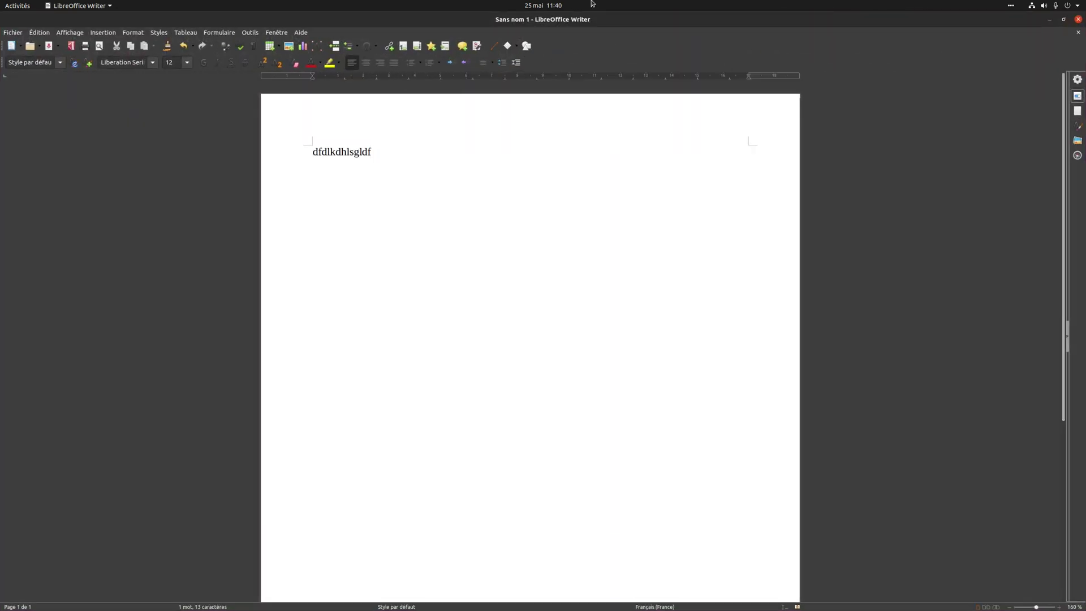
left_click(1078, 19)
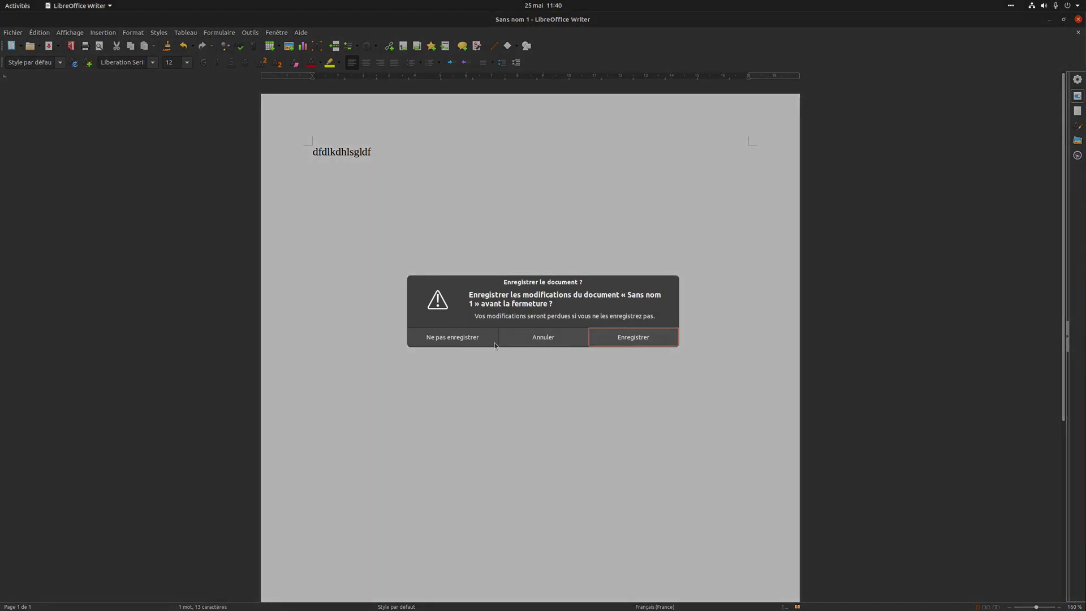
left_click(474, 338)
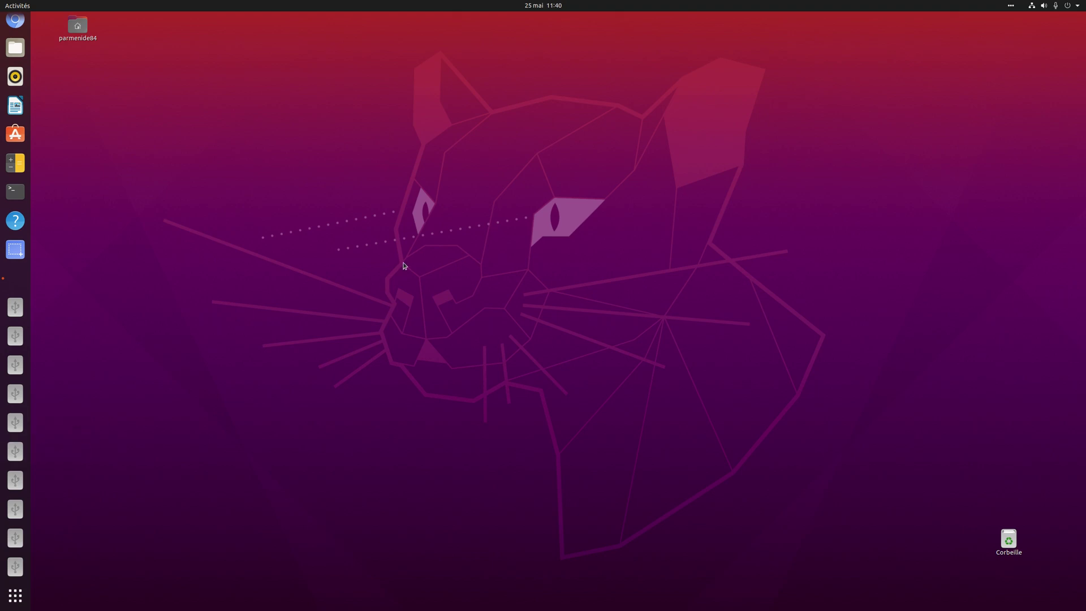
Open the display settings from the desktop and switch to the Apparence settings page.
right_click(356, 215)
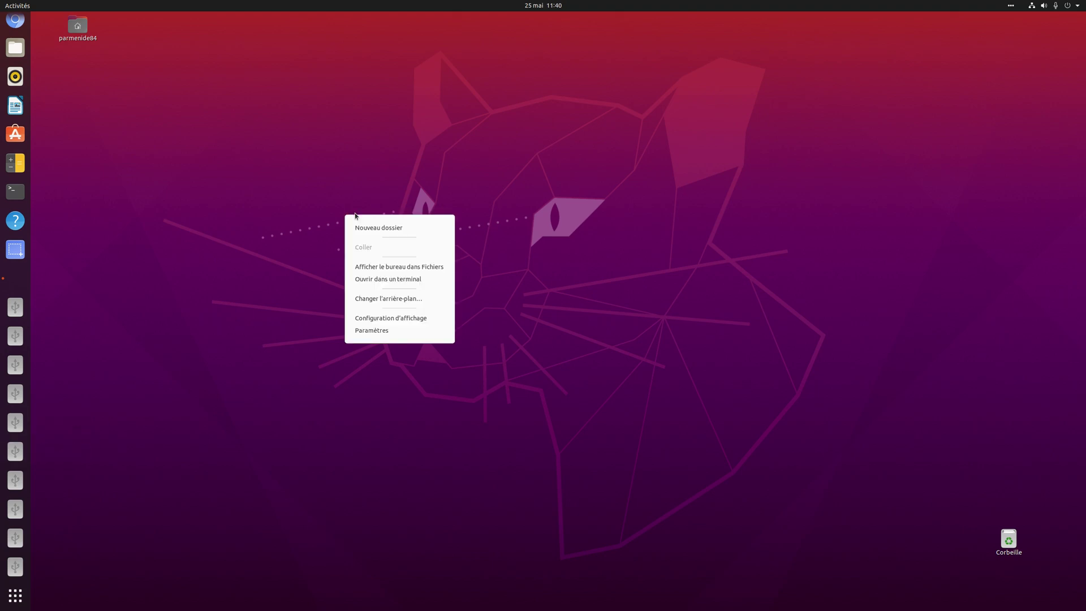
left_click(406, 319)
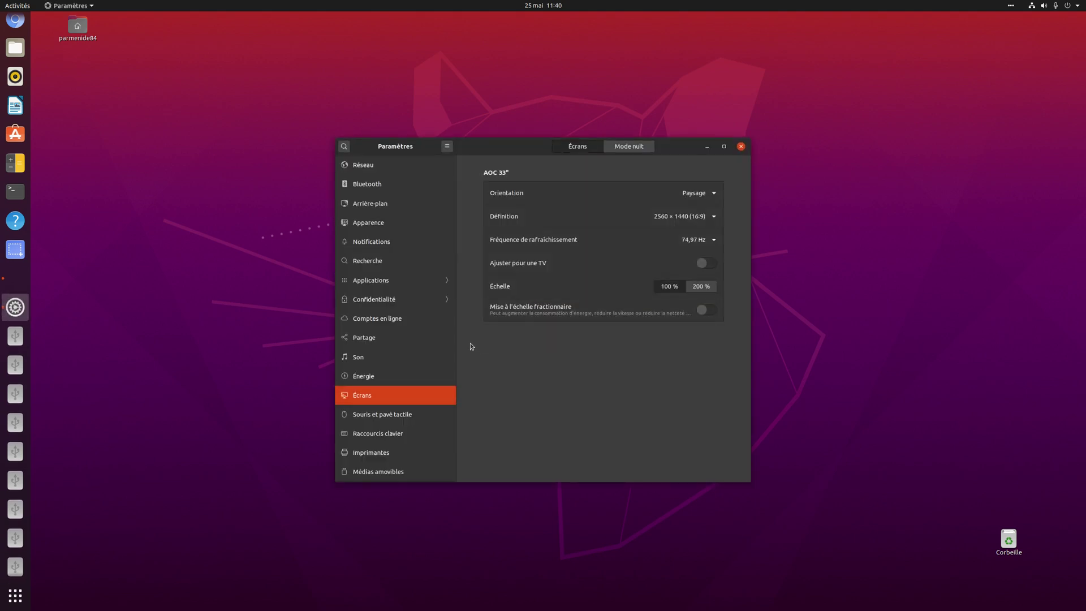
left_click(385, 225)
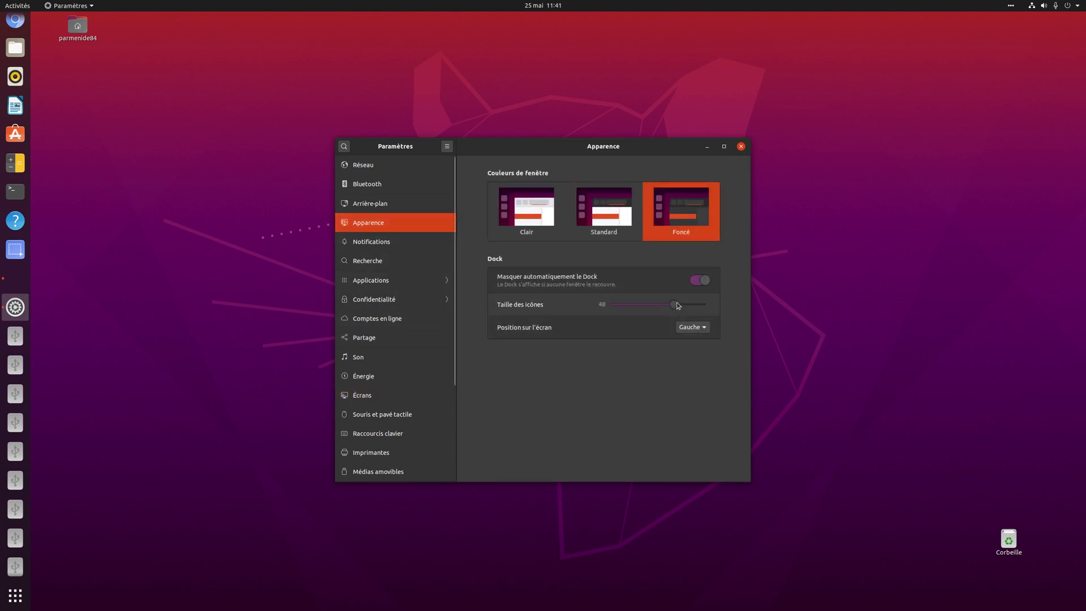
Try the dock icon size at 16 and at 64, and restore it to 48.
left_click_drag(675, 304, 617, 314)
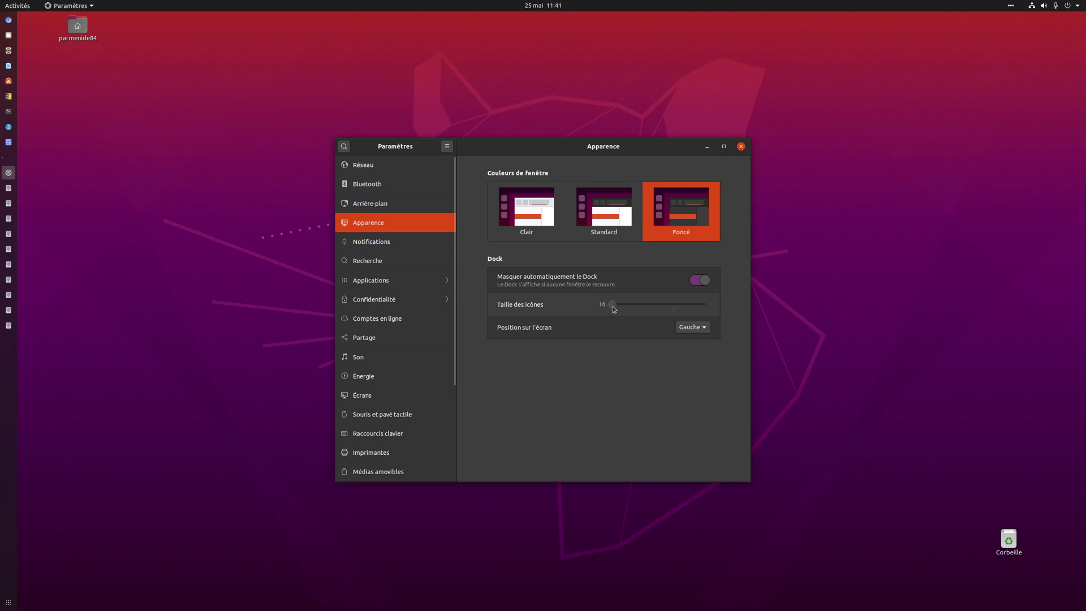
left_click_drag(614, 309, 722, 304)
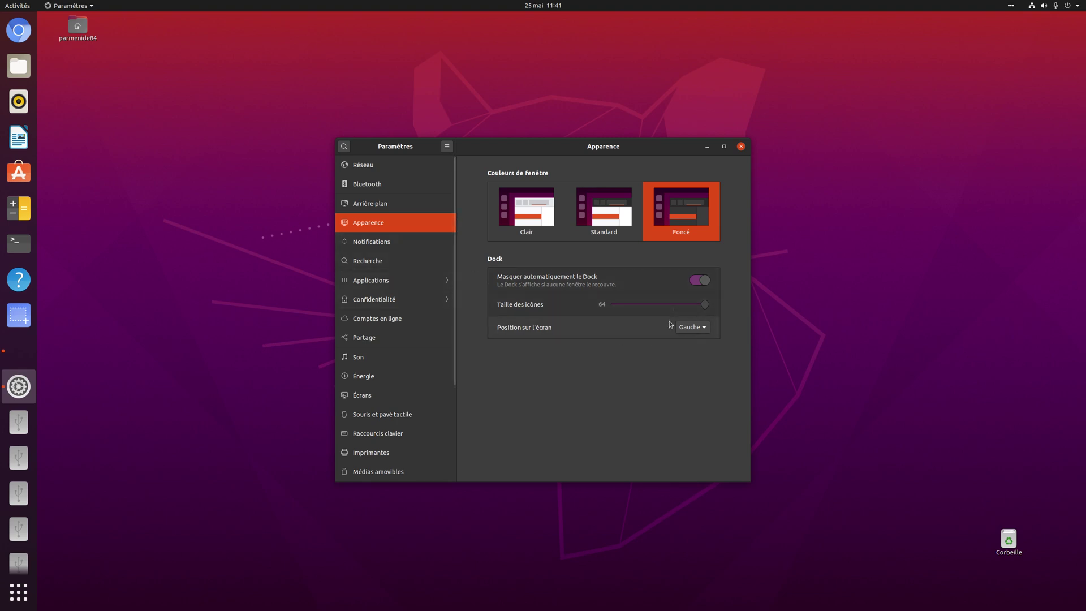
left_click_drag(706, 305, 674, 309)
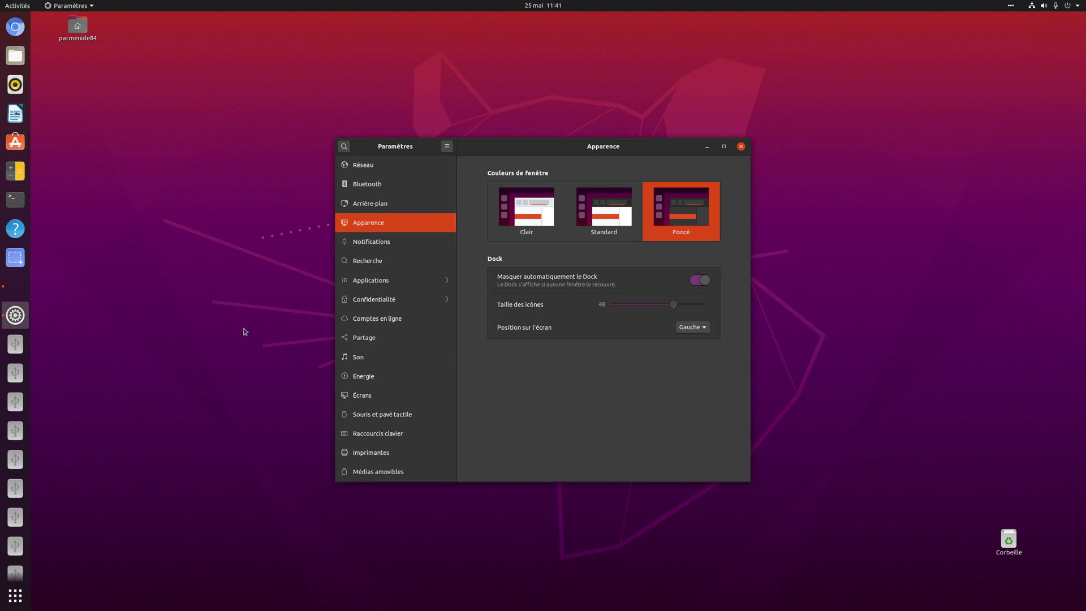
Try the dock positions Bas and Droite, and restore the dock position to Gauche.
left_click(706, 327)
left_click(690, 341)
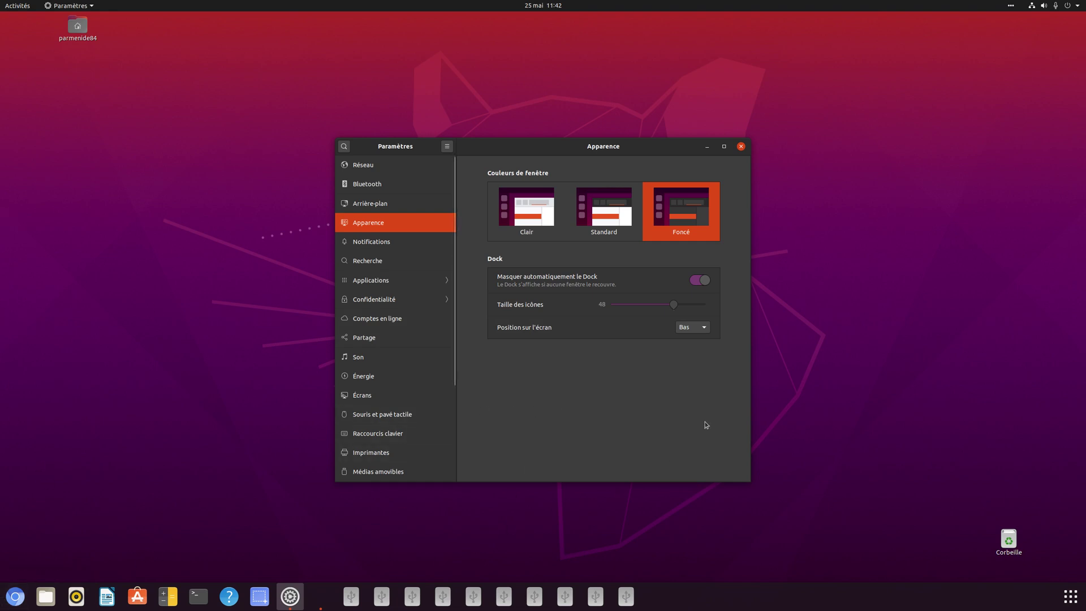
left_click(696, 332)
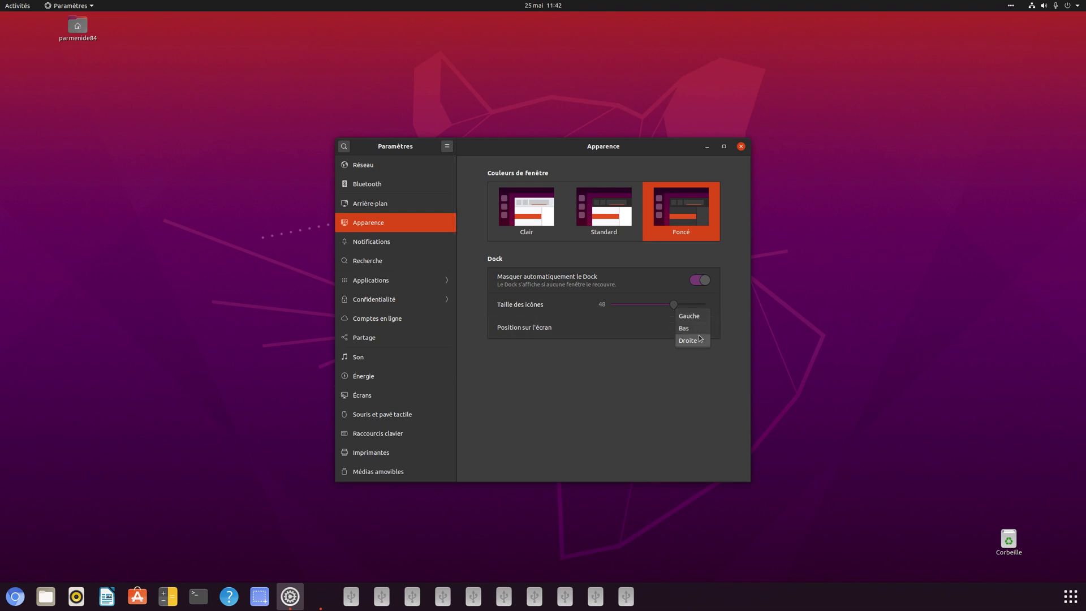
left_click(700, 339)
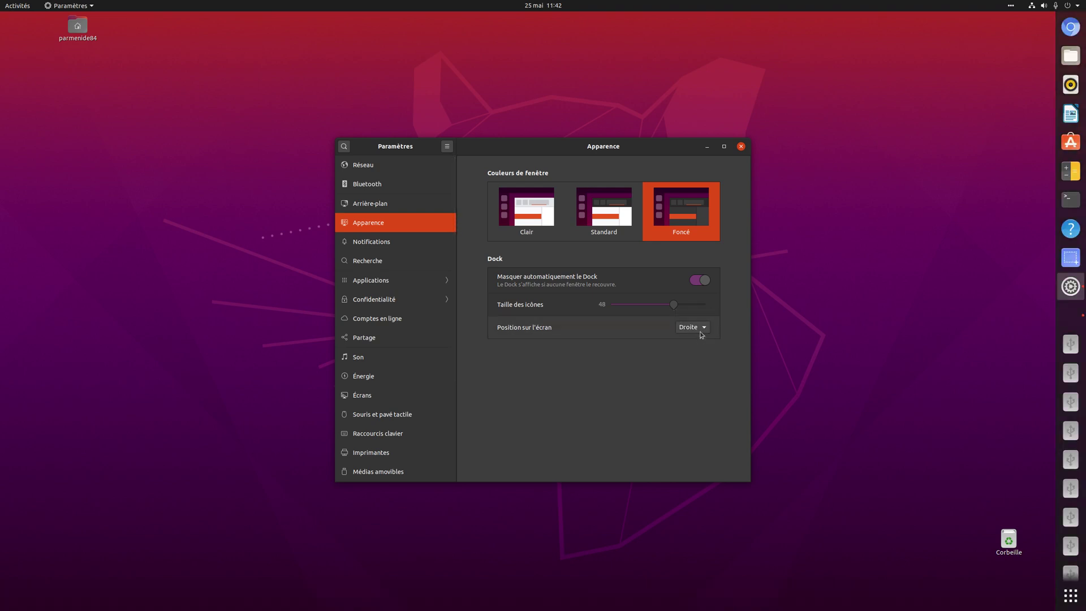
left_click(702, 330)
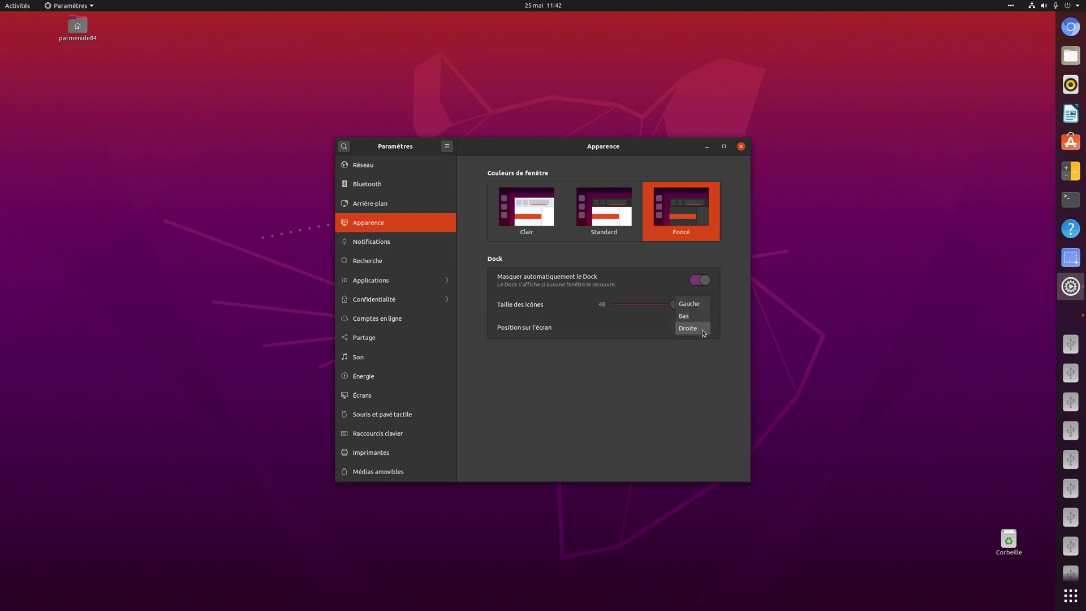
left_click(690, 303)
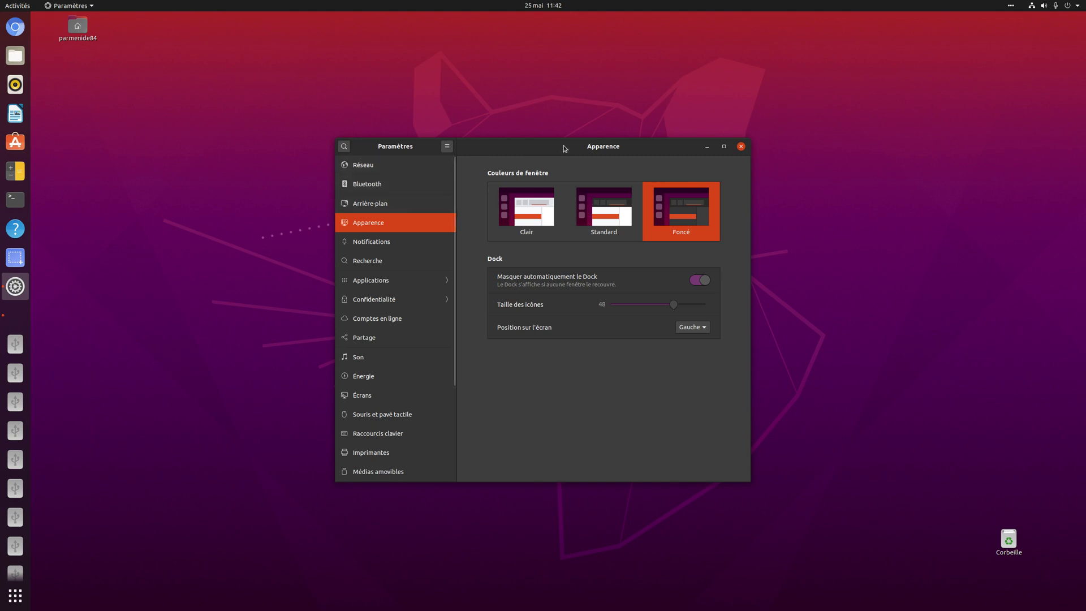
Preview the Standard and Clair window colours, and switch back to Foncé.
left_click_drag(564, 148, 522, 136)
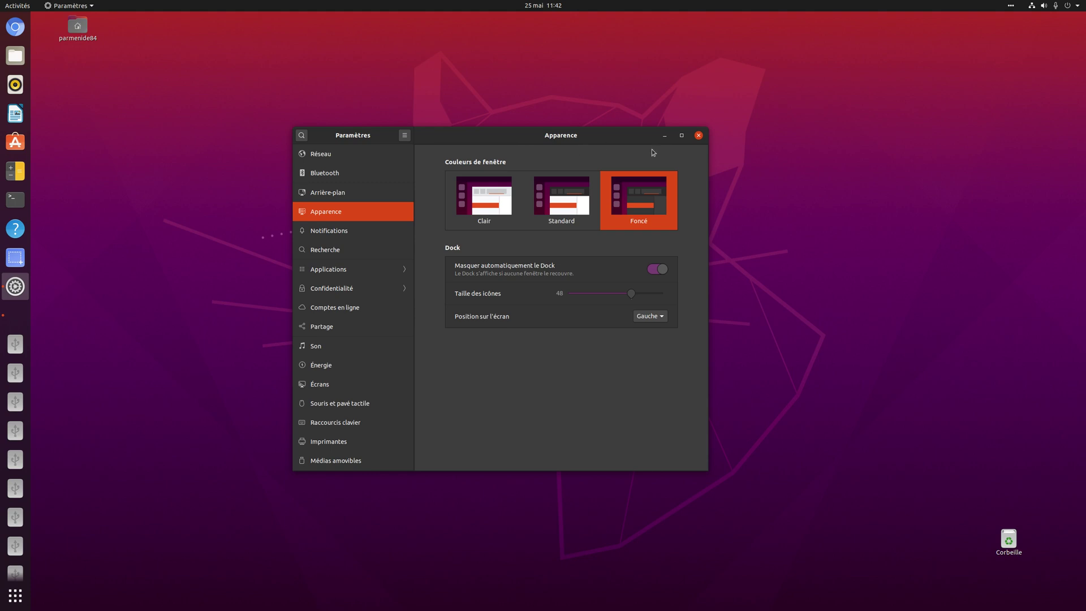
left_click(563, 199)
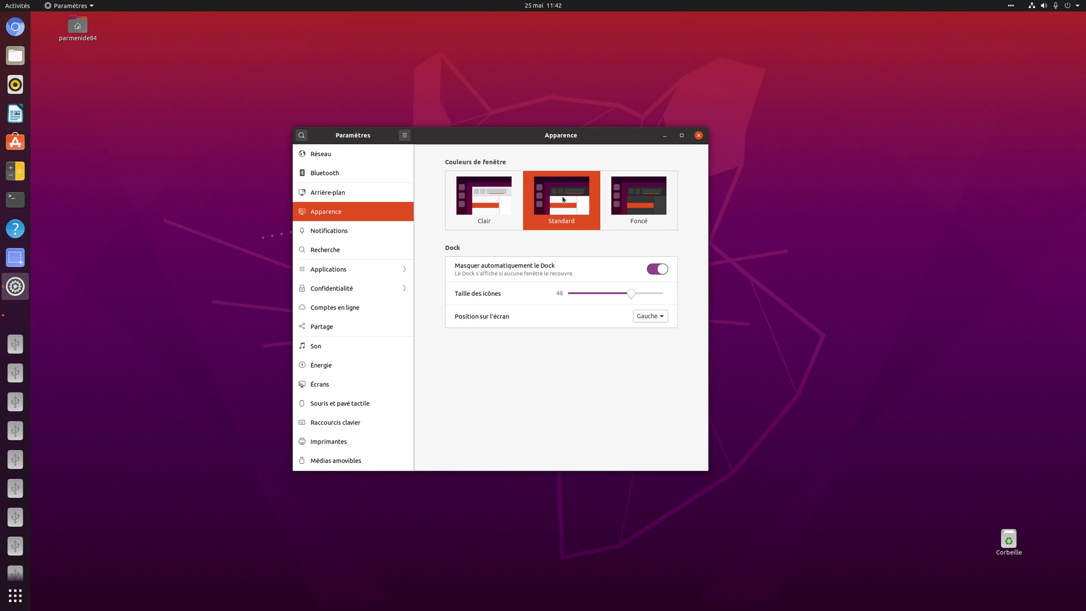
left_click(484, 210)
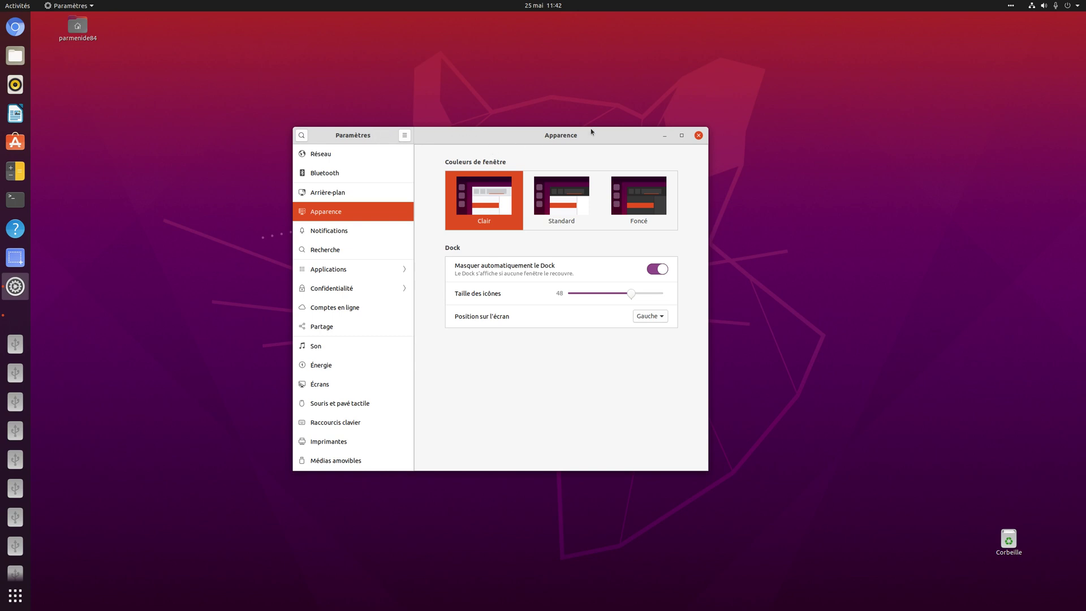
left_click(650, 199)
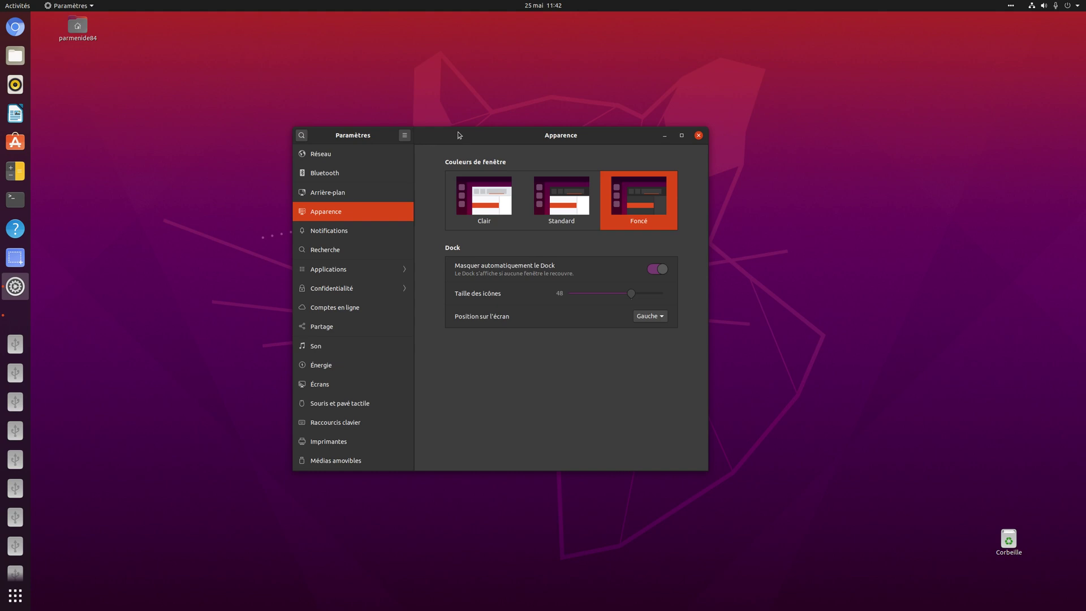
Reposition the settings window slightly lower and view the Réseau and Bluetooth pages.
left_click_drag(459, 134, 456, 164)
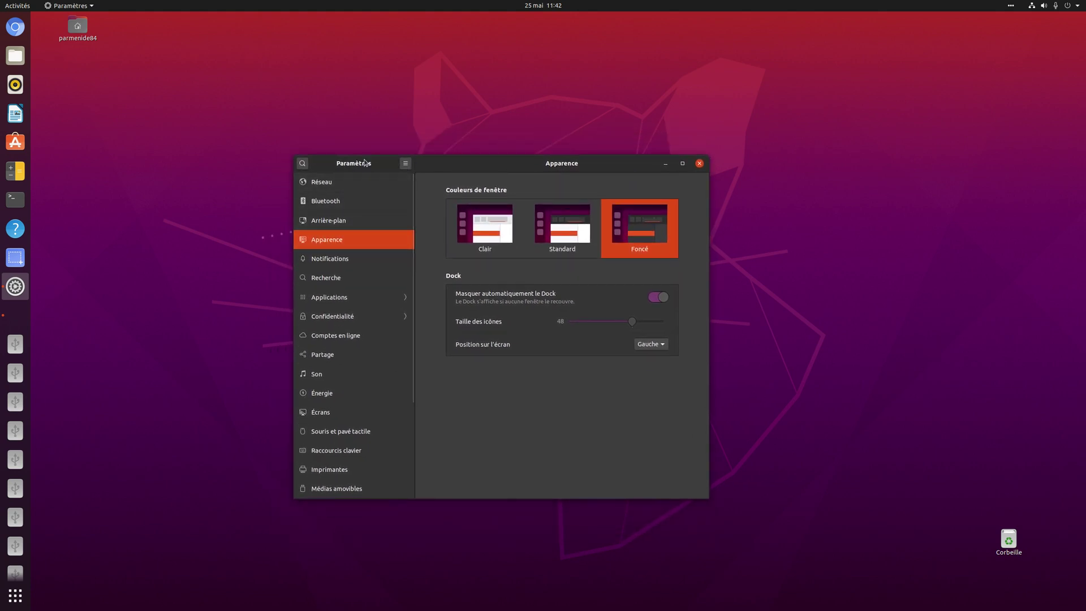
left_click(338, 182)
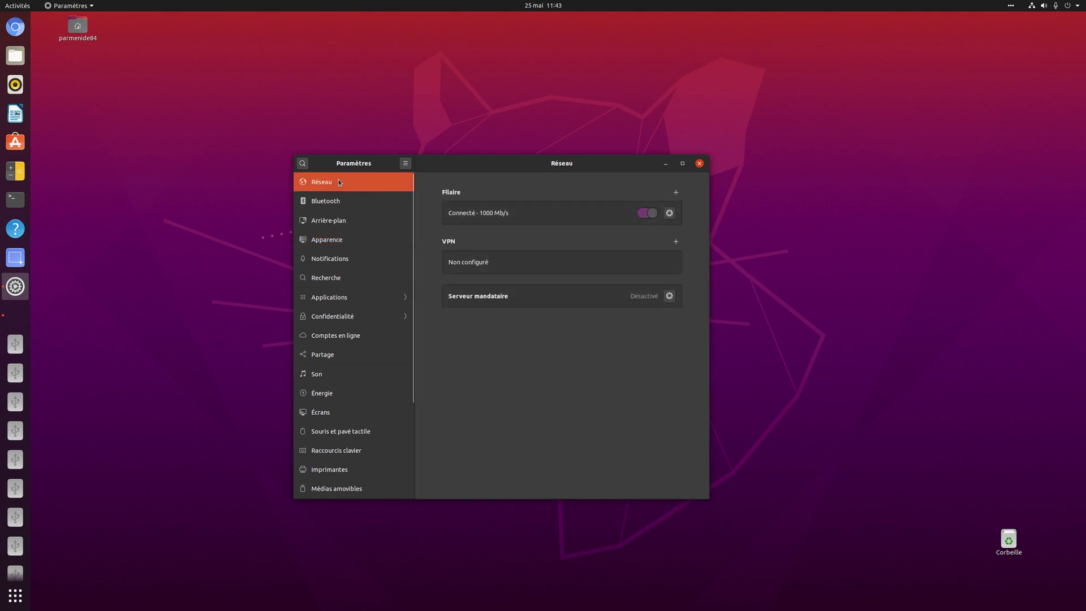
left_click(334, 202)
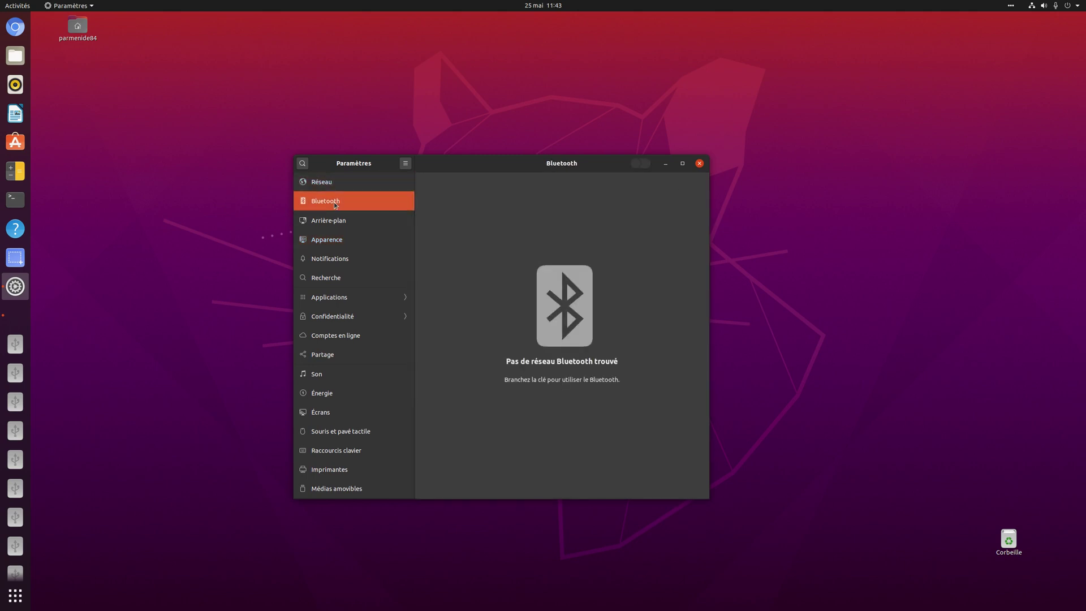
Try both added photos as desktop background in Arrière-plan and keep the meadow photo with daisies.
left_click(332, 225)
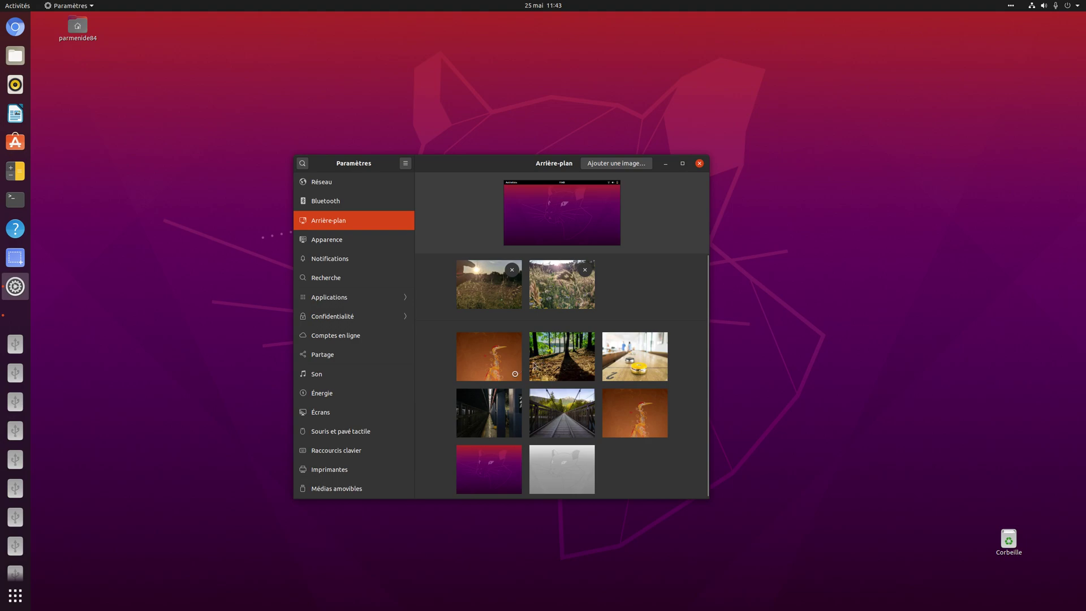
left_click(566, 287)
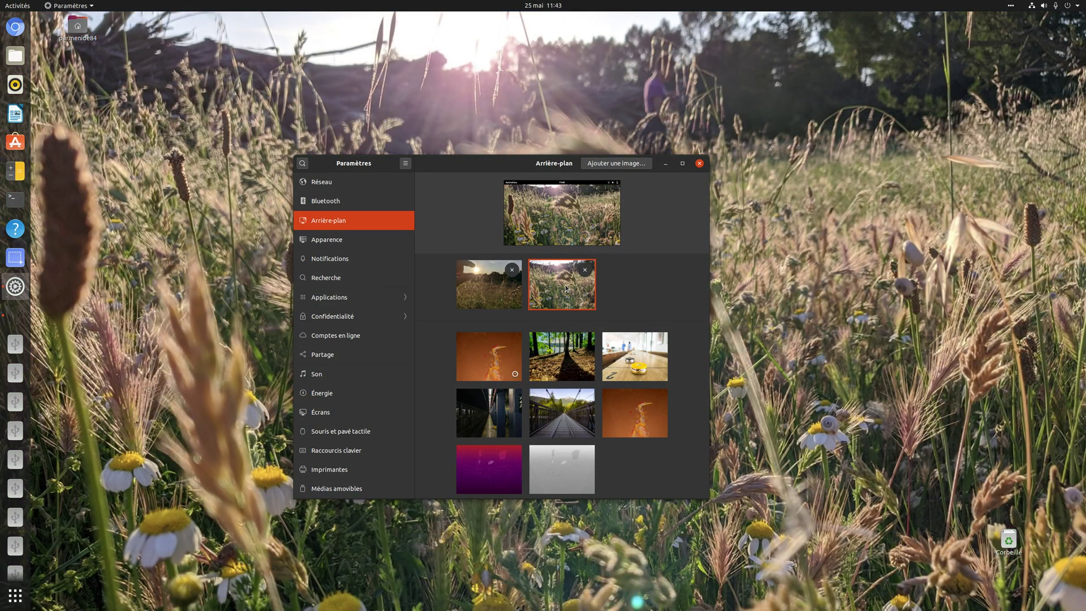
left_click(475, 277)
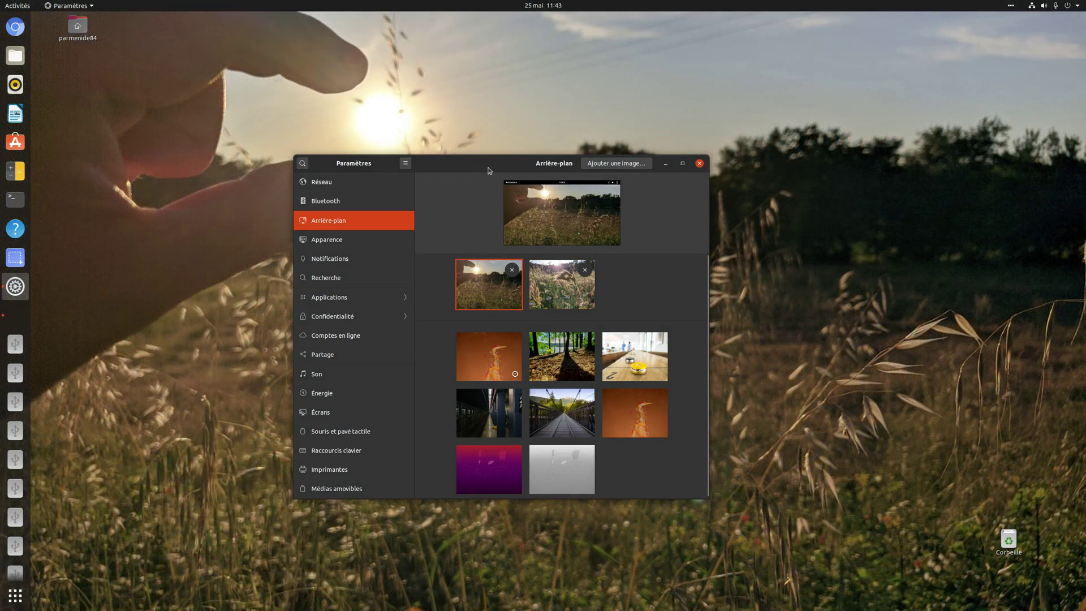
left_click_drag(489, 170, 522, 182)
left_click(616, 287)
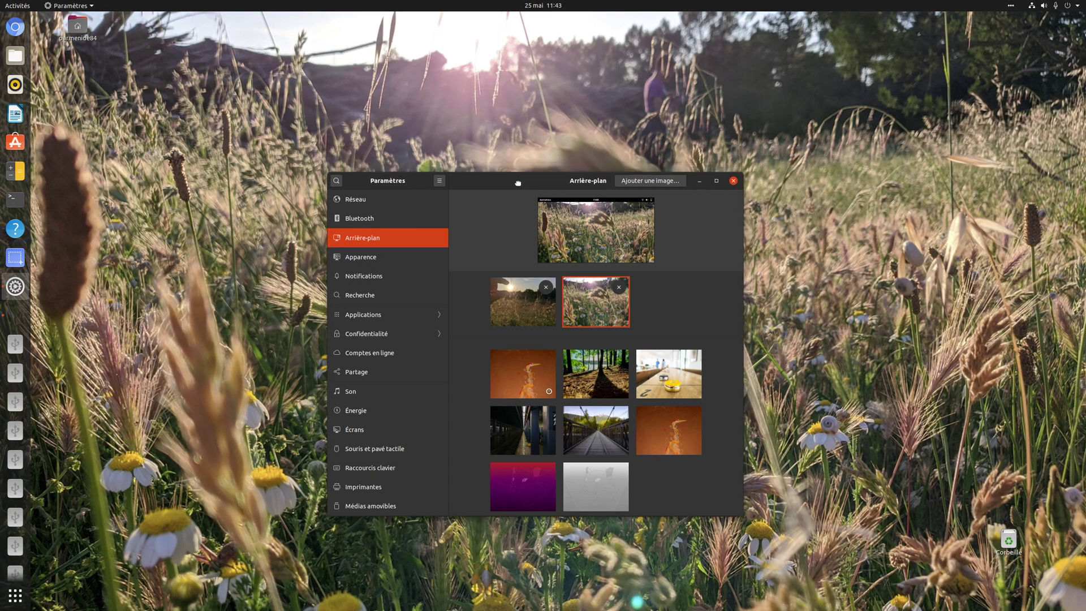
Open the Notifications settings page and turn Ne pas déranger on and off again.
left_click(412, 258)
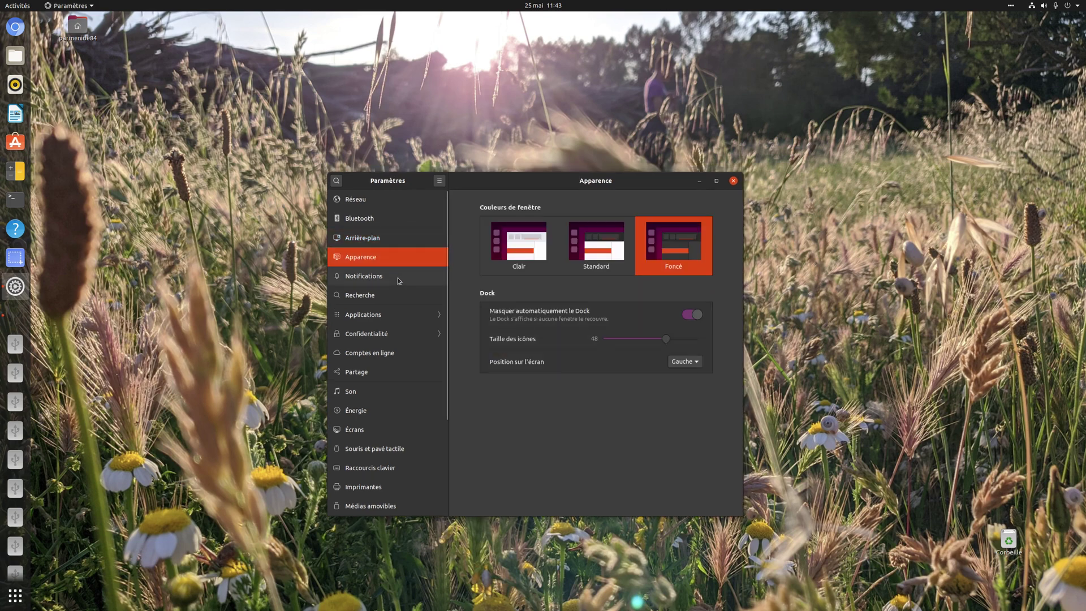
left_click(399, 278)
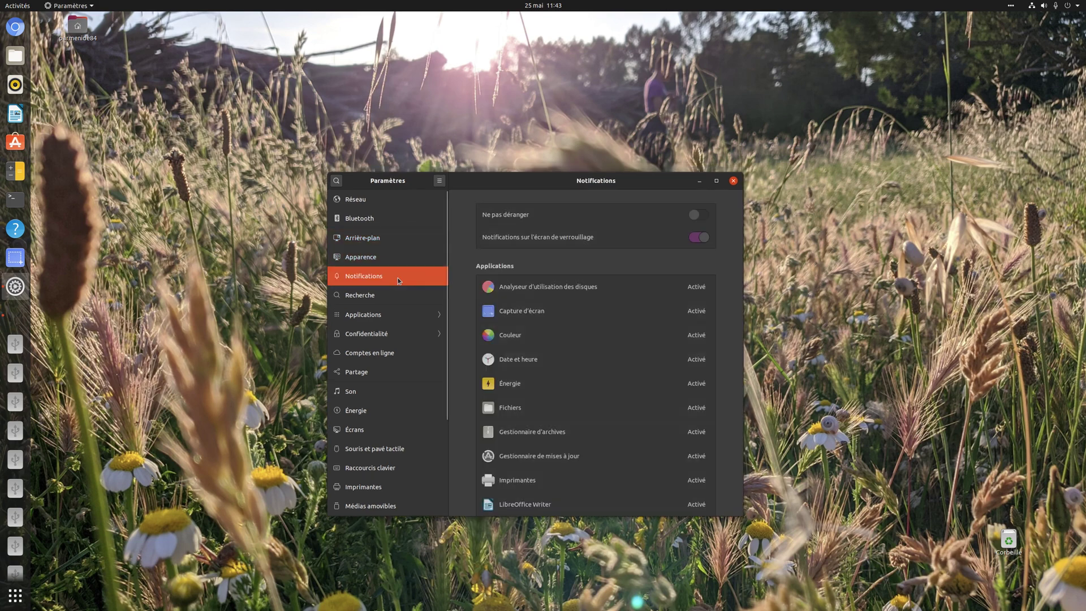
left_click(695, 214)
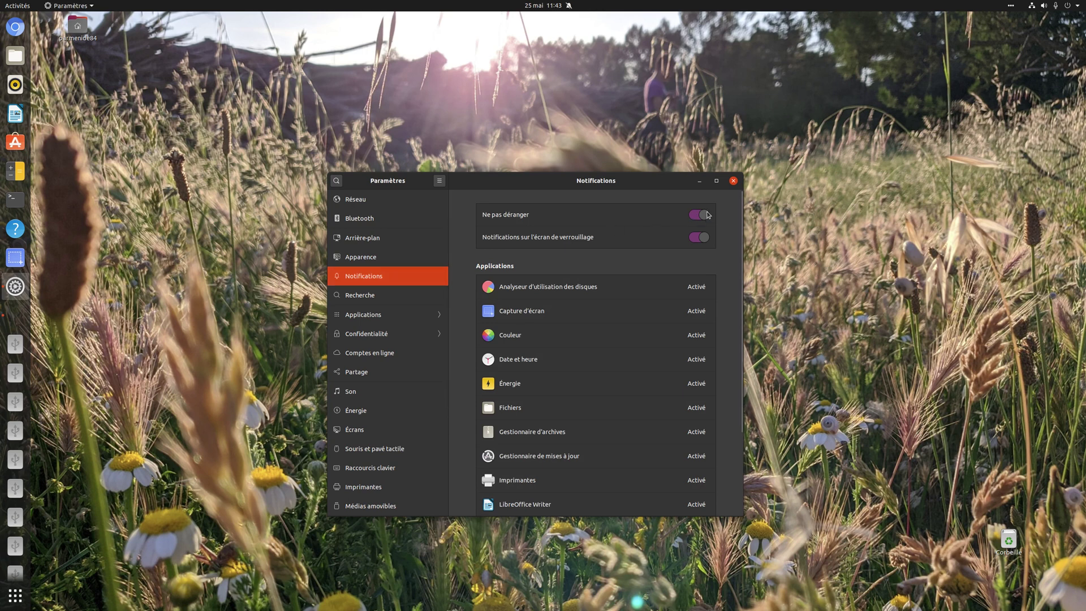
left_click(706, 216)
Turn Ne pas déranger on and off again from the calendar and notification popup, and close the popup.
left_click(535, 7)
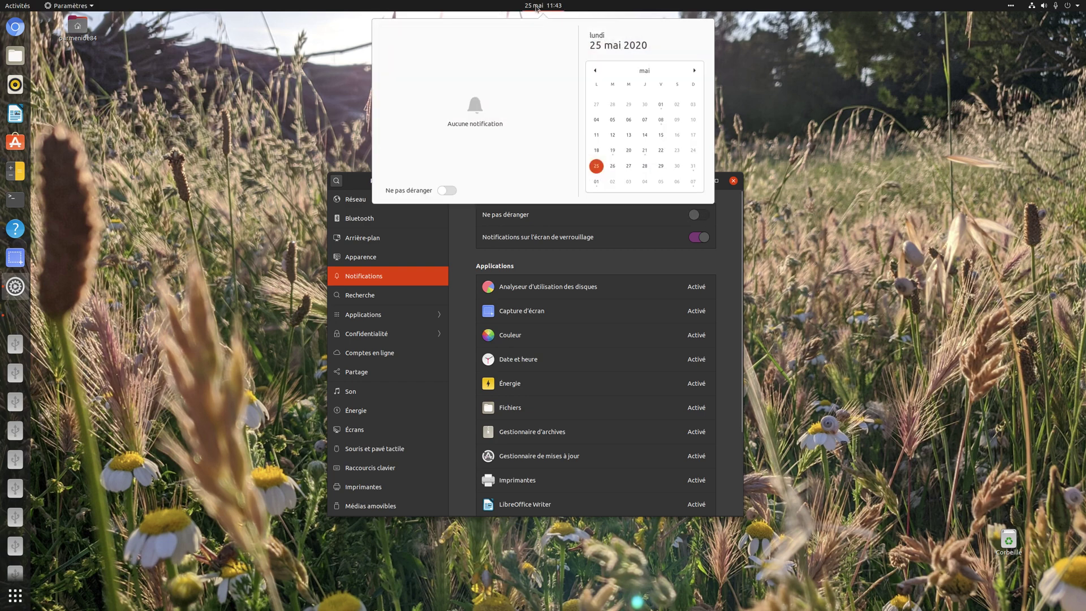
left_click(443, 191)
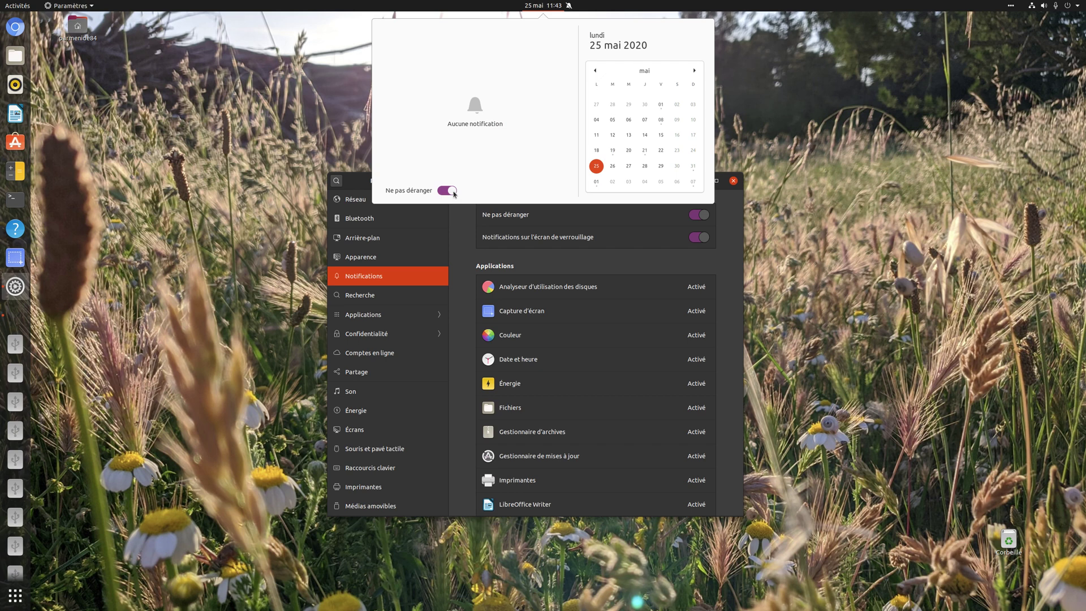
left_click(454, 194)
left_click(743, 93)
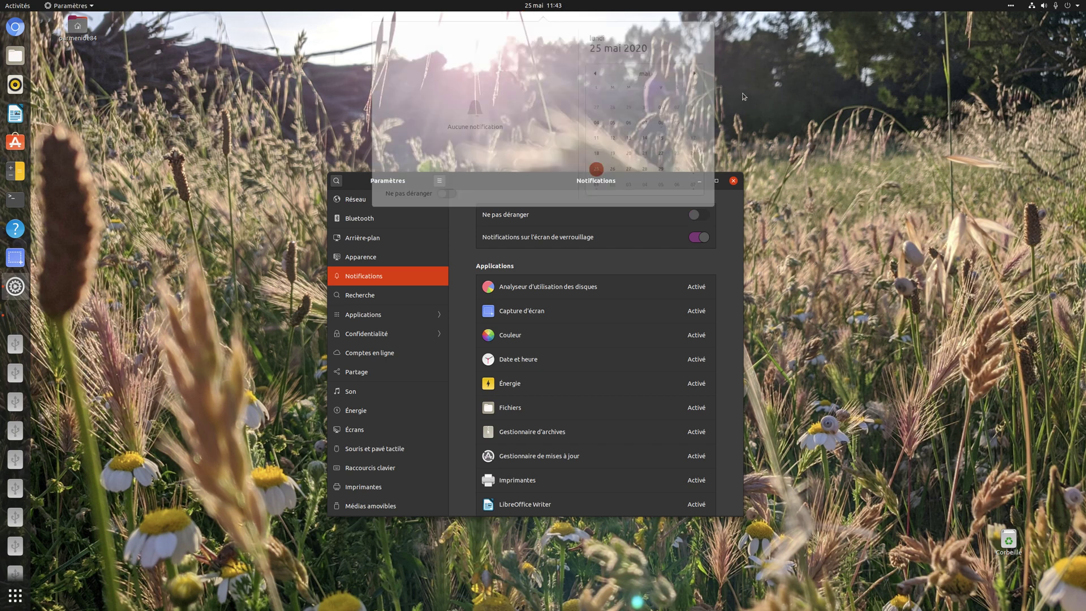
Open the Applications settings page and examine the permission and integration settings of 0 A.D., Agenda and Bombsquad.
left_click(381, 315)
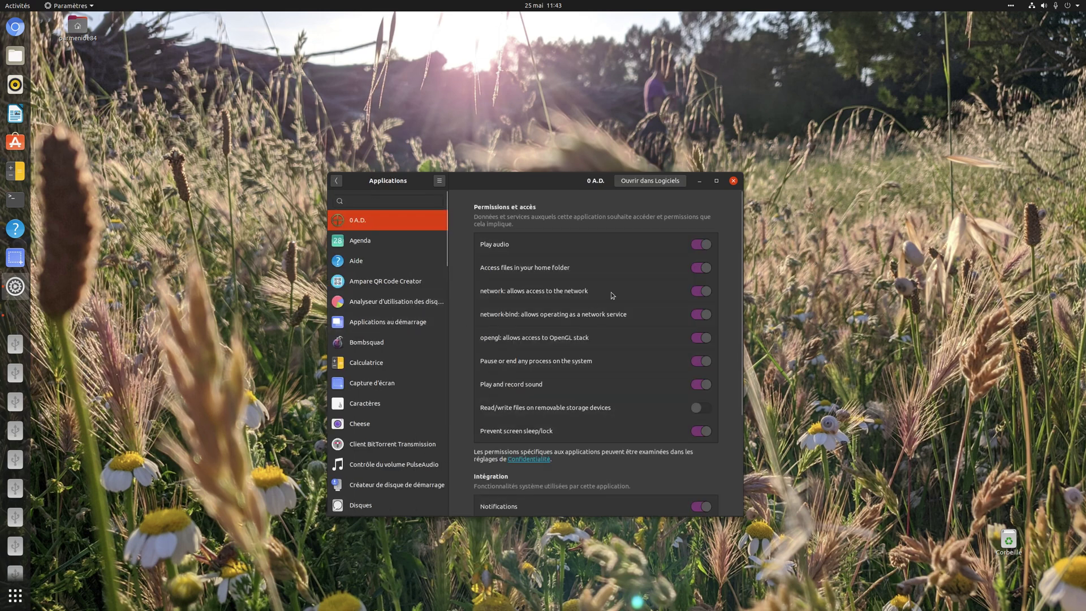
scroll(608, 369, "down", 5)
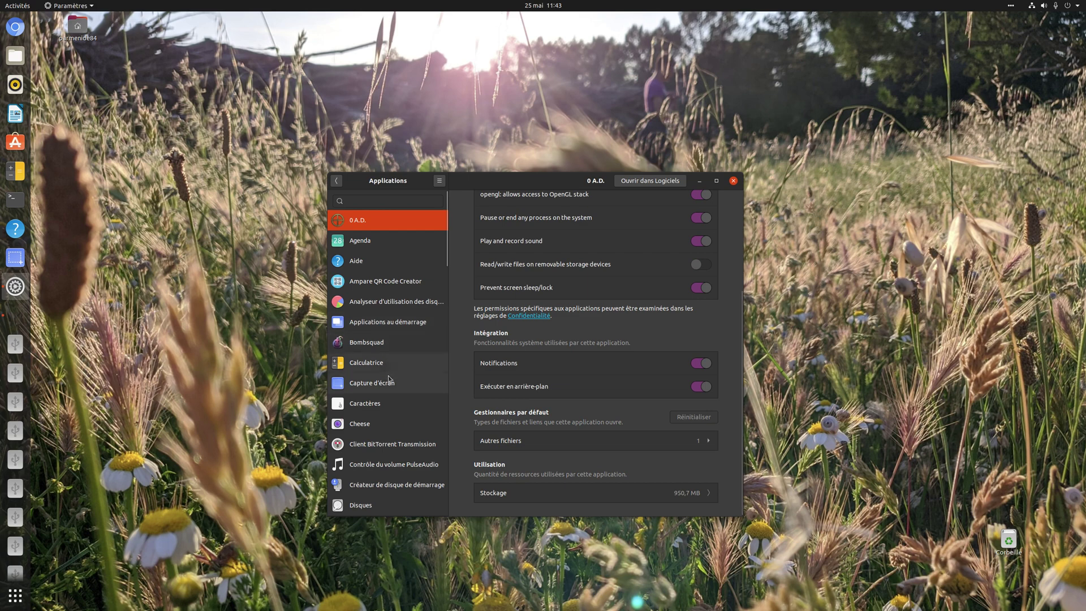
scroll(371, 270, "down", 1)
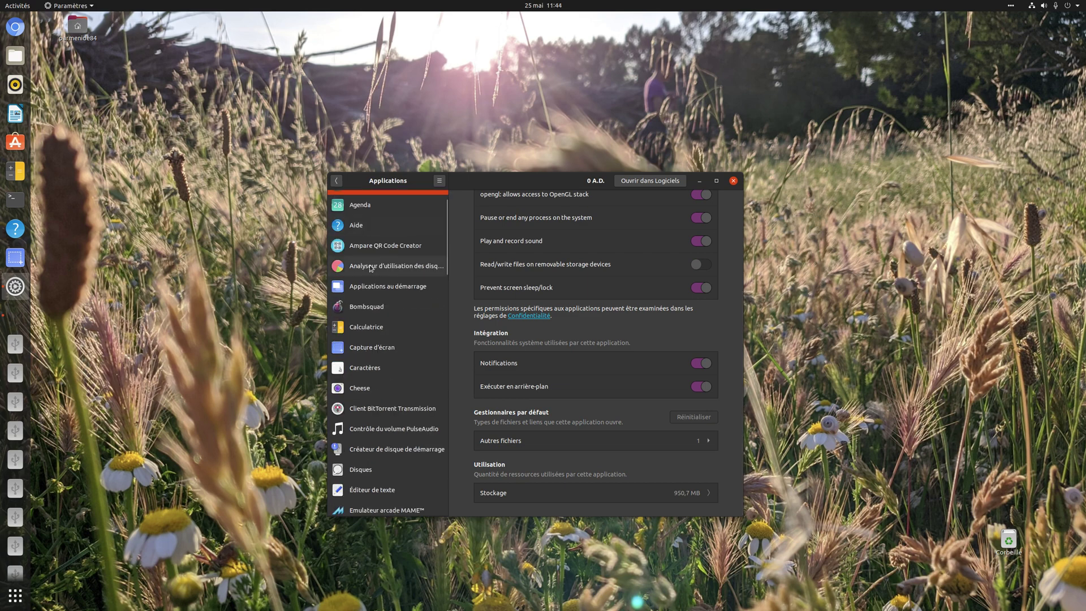
scroll(370, 269, "up", 1)
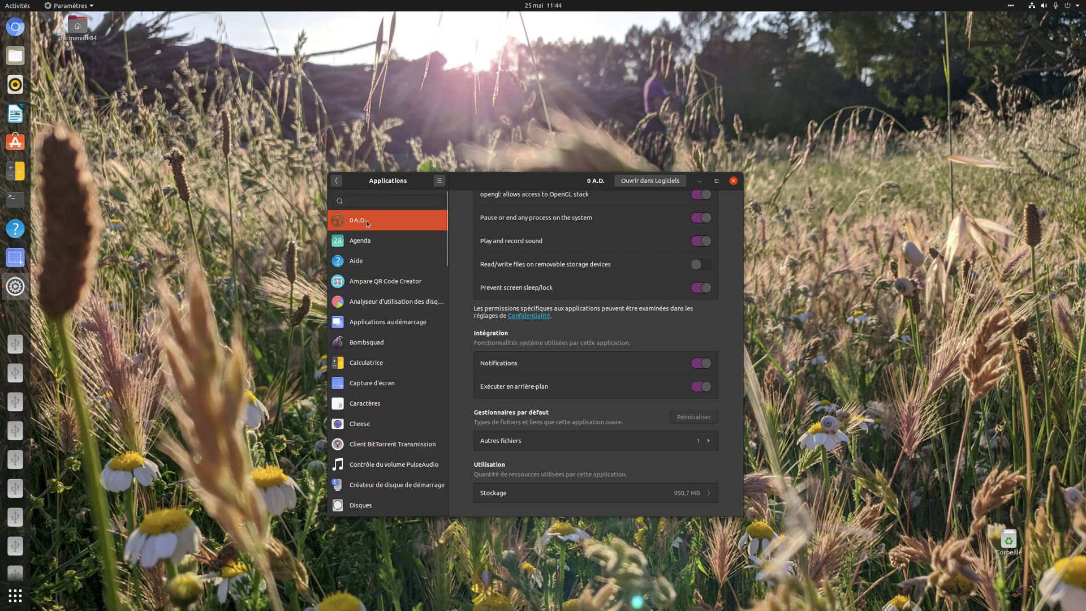
left_click(366, 241)
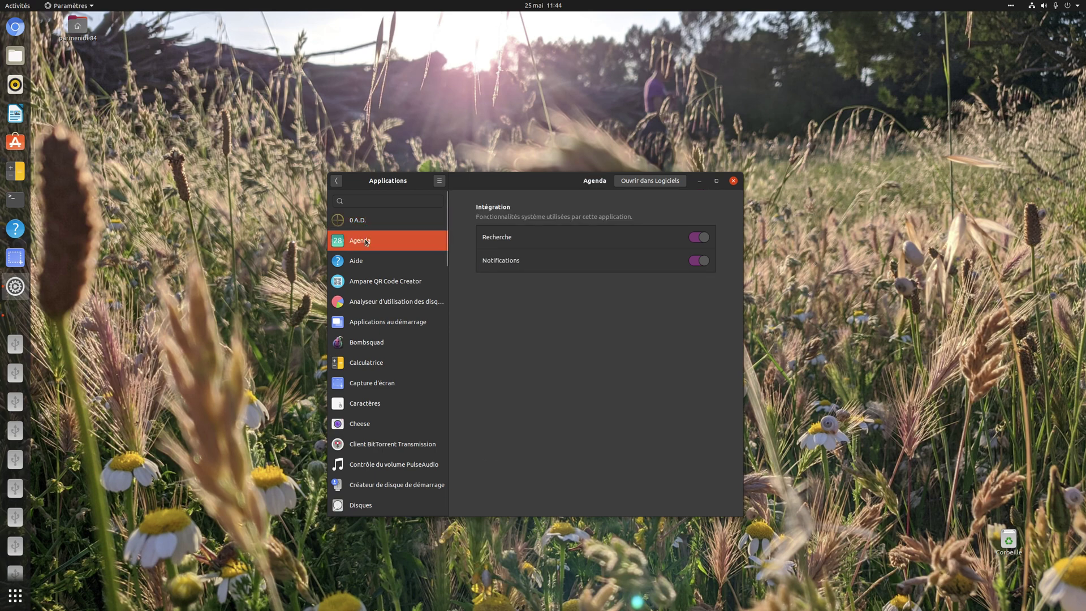
left_click(374, 346)
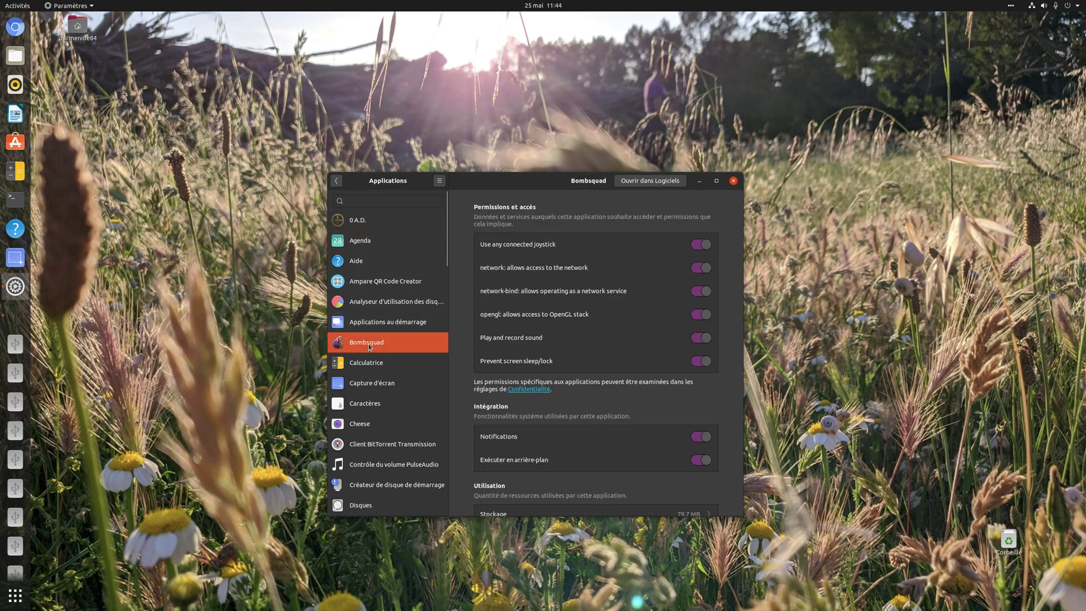
left_click(367, 220)
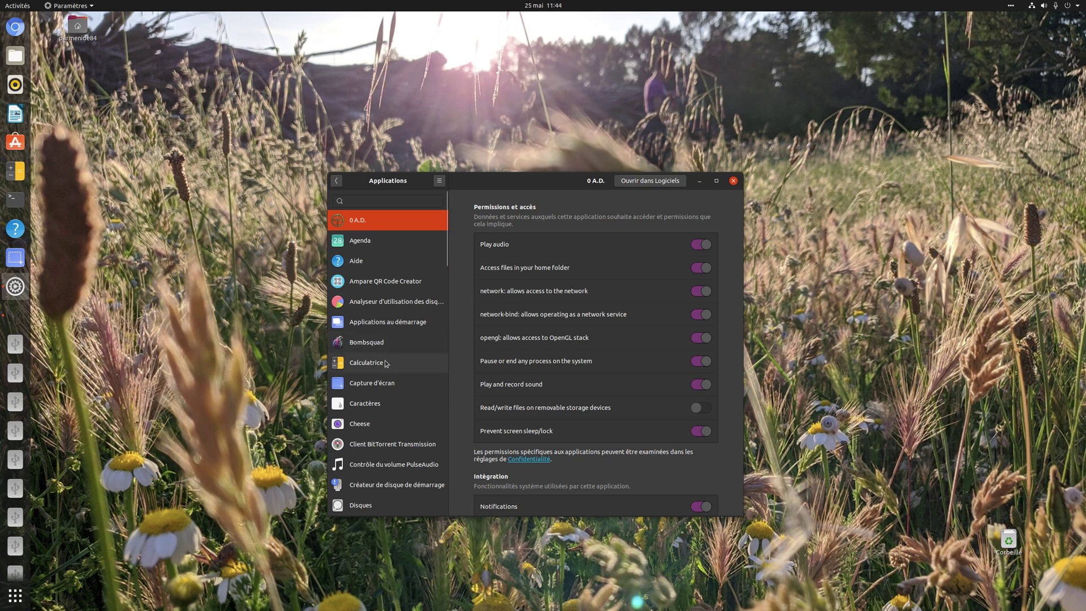
Browse the integration settings of further applications, including Calculatrice, Applications au démarrage, Cheese and Gestionnaire de mises à jour, ending on FreeOrion.
left_click(388, 241)
left_click(382, 363)
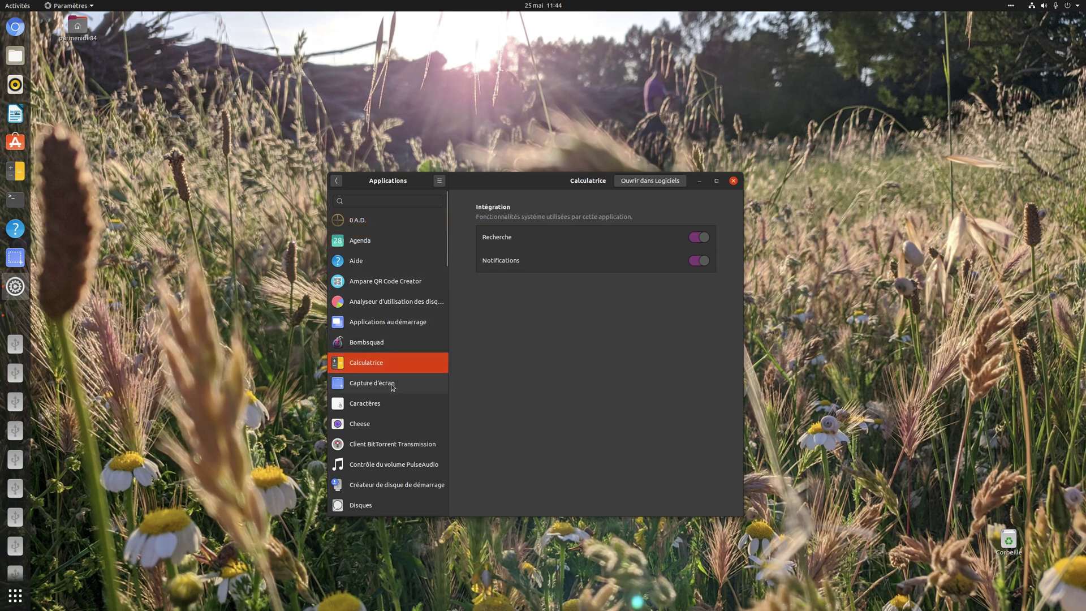
left_click(391, 385)
left_click(391, 323)
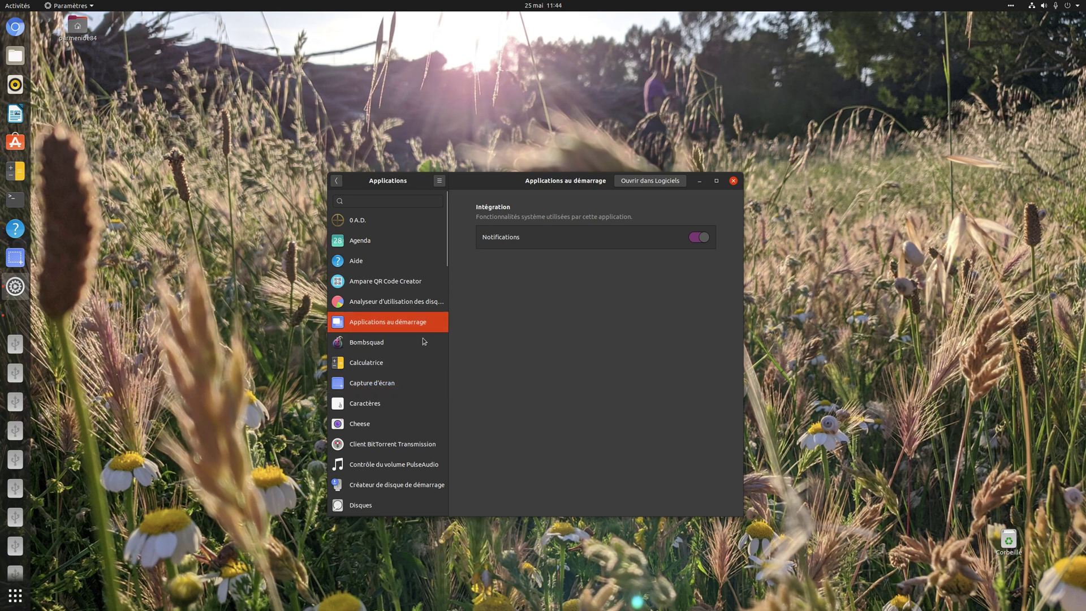
left_click(376, 423)
scroll(376, 424, "down", 5)
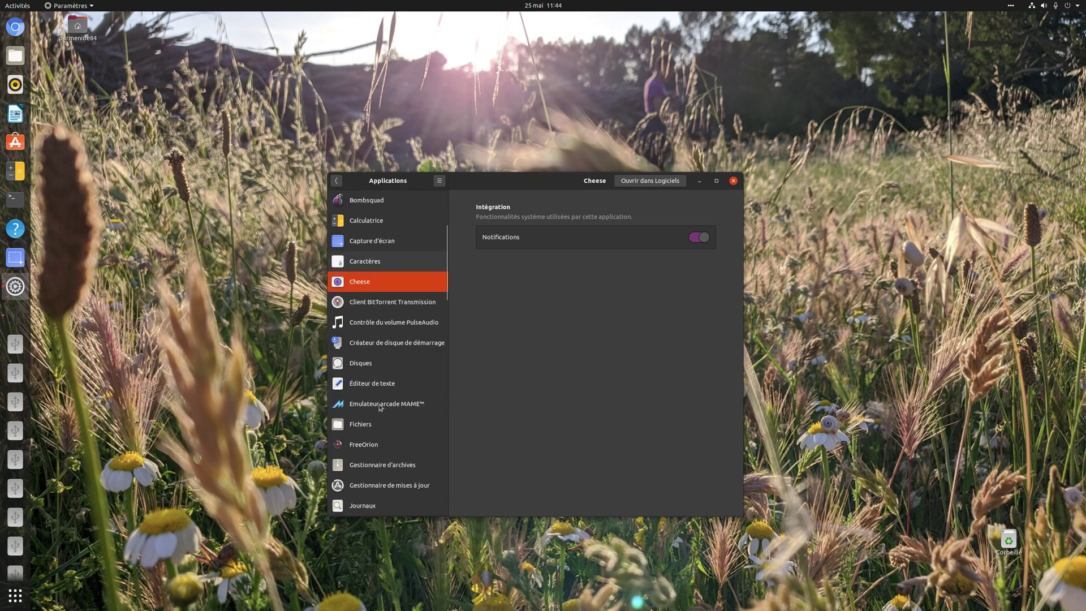
left_click(378, 403)
left_click(379, 378)
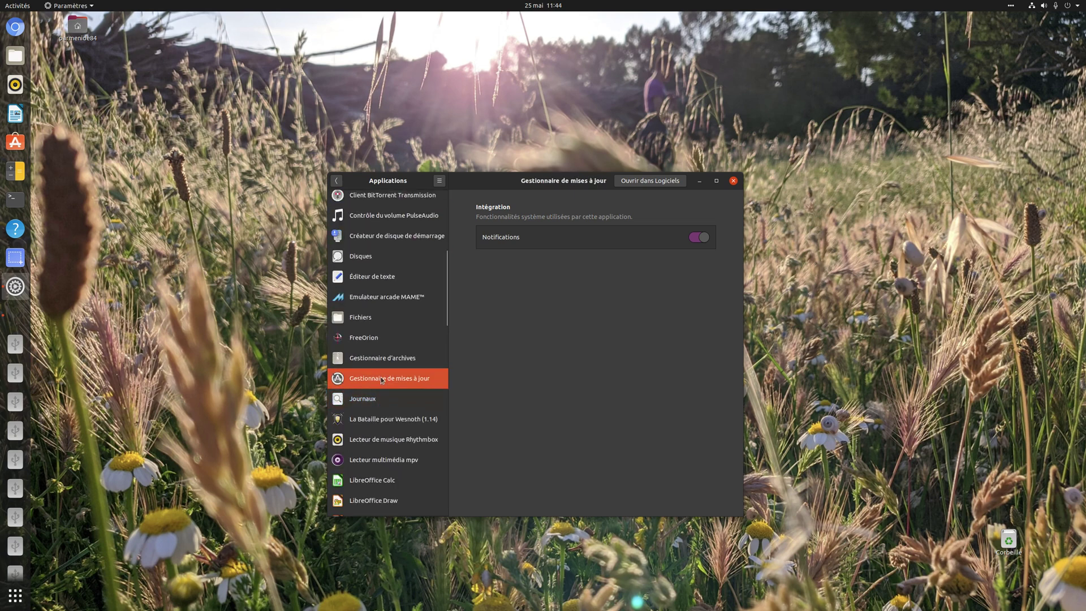
left_click(379, 351)
left_click(378, 341)
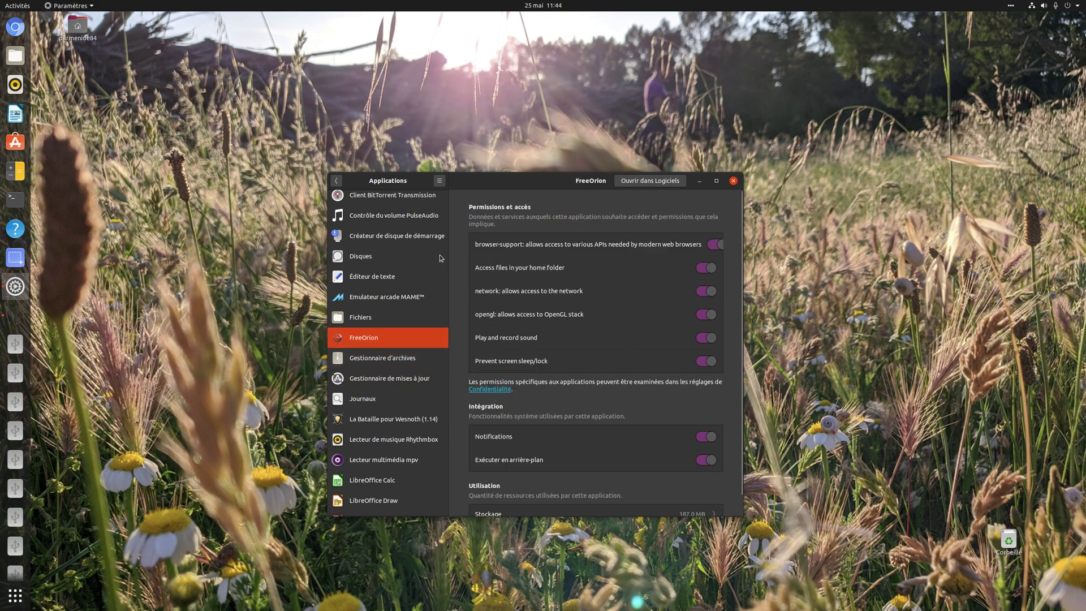
Return to the main settings list, open the Énergie page and view the Écran noir delay options without changing the choice.
left_click(337, 181)
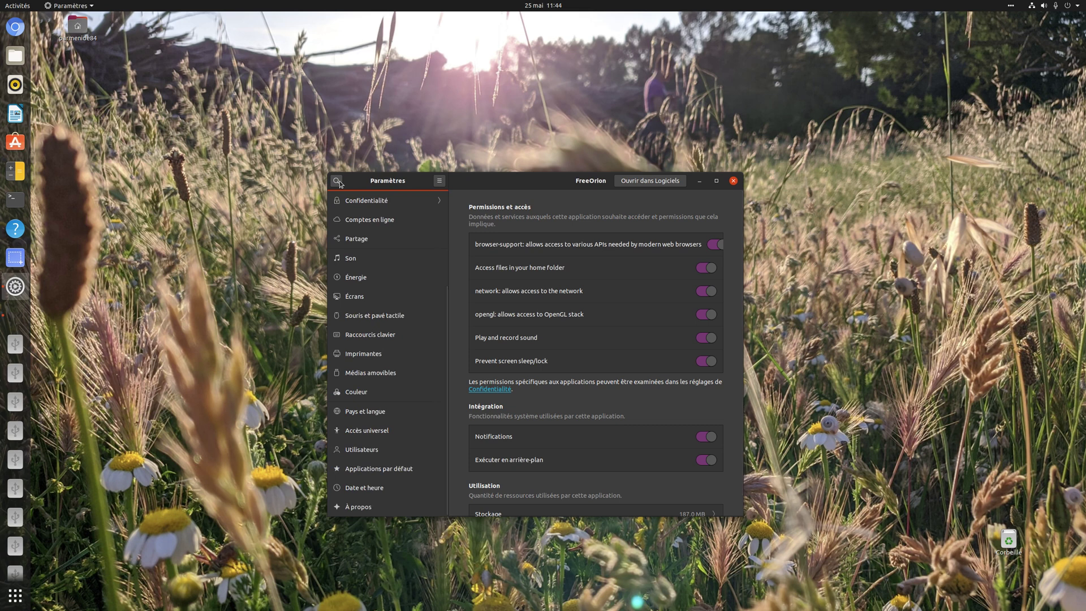
left_click(379, 283)
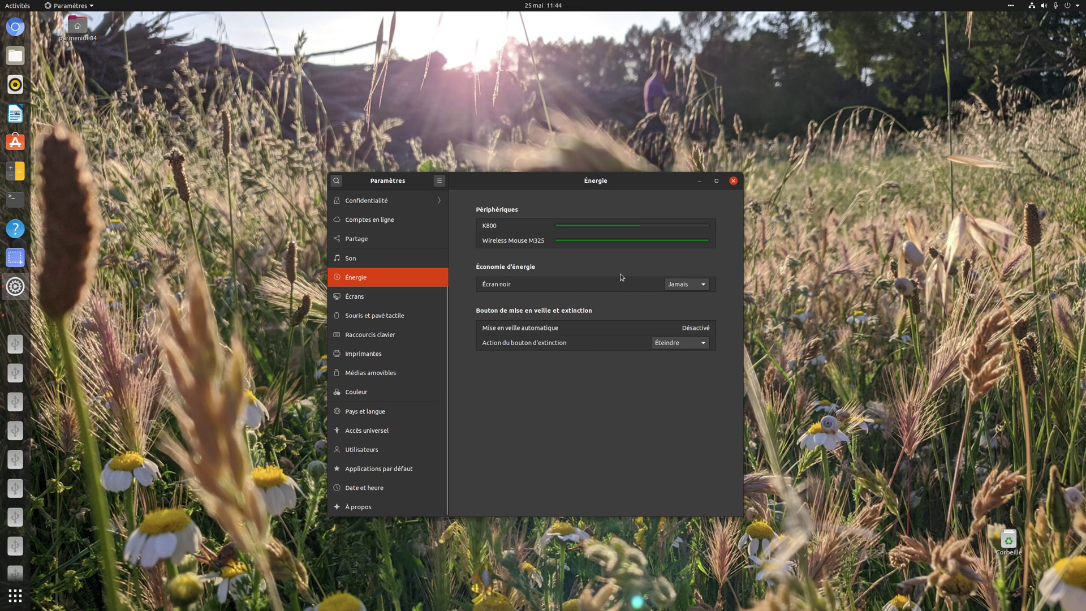
left_click(699, 288)
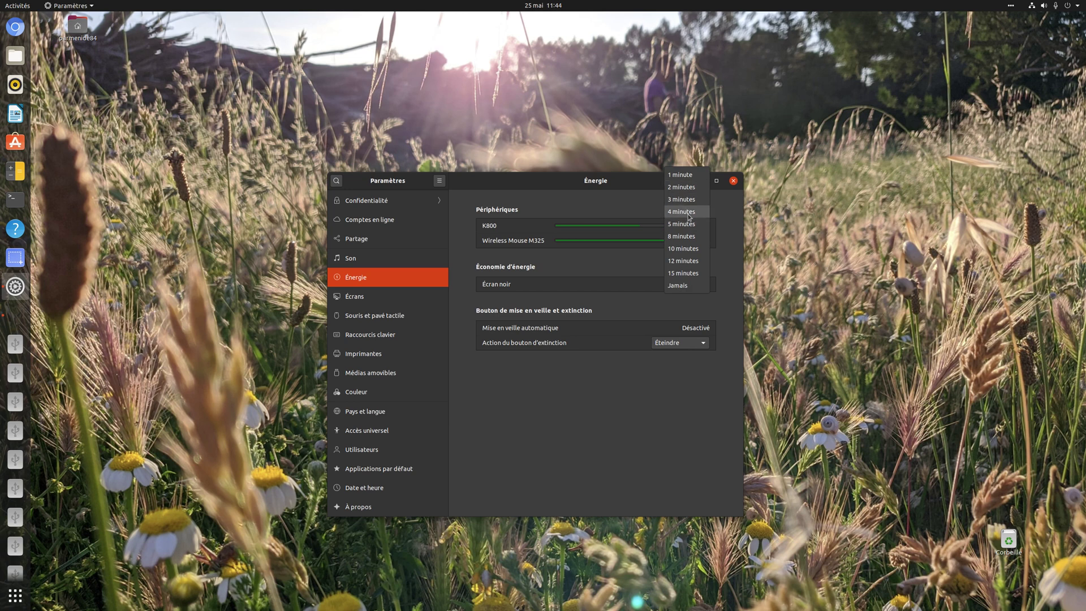
left_click(611, 309)
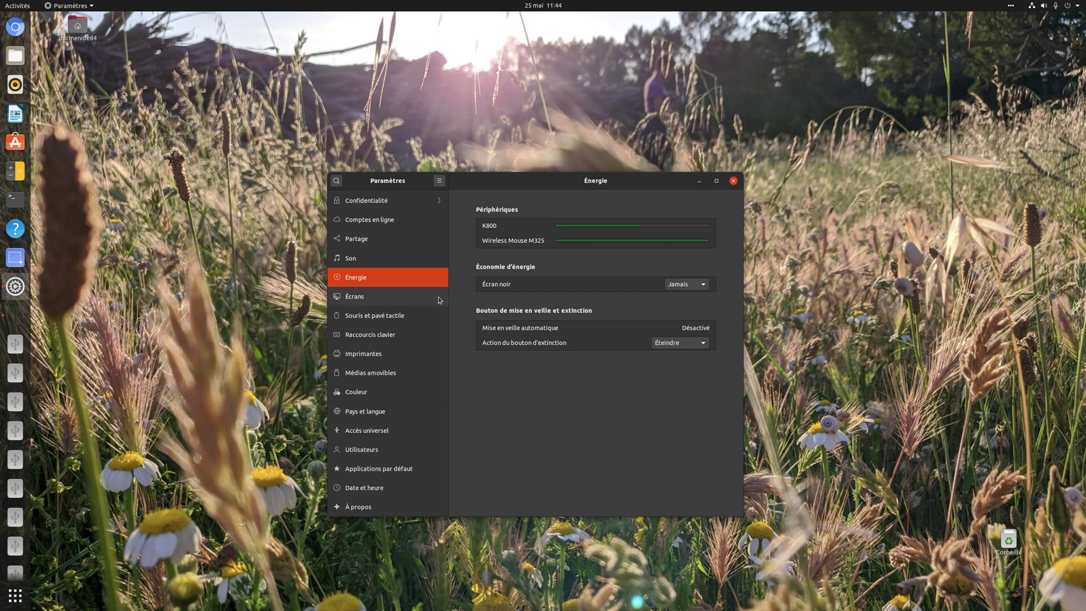
Open the Écrans page and view the available Orientation options, leaving the selection as it is.
left_click(419, 296)
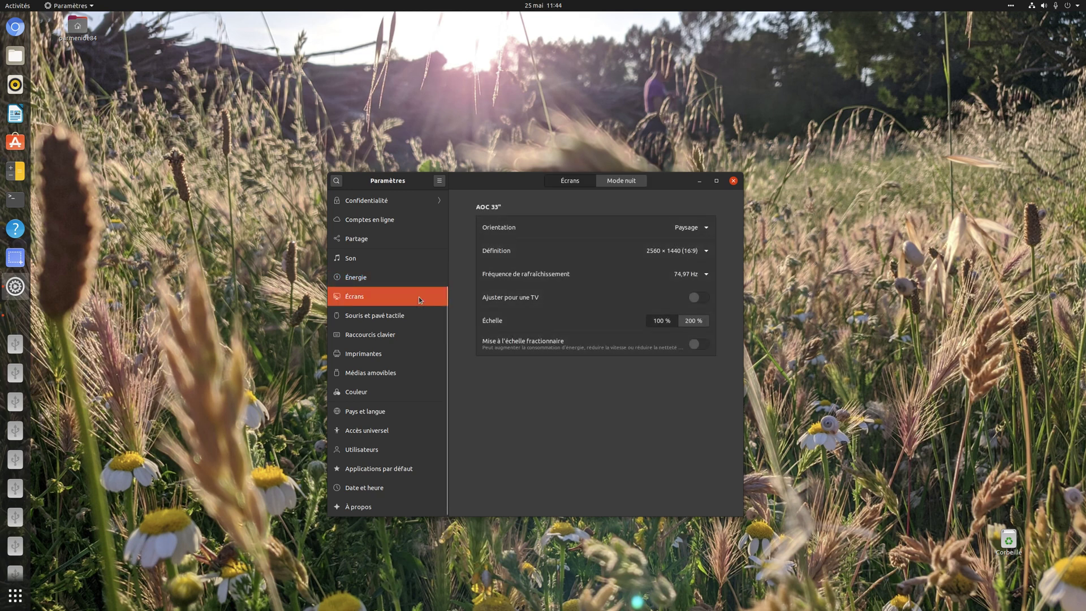
left_click(667, 230)
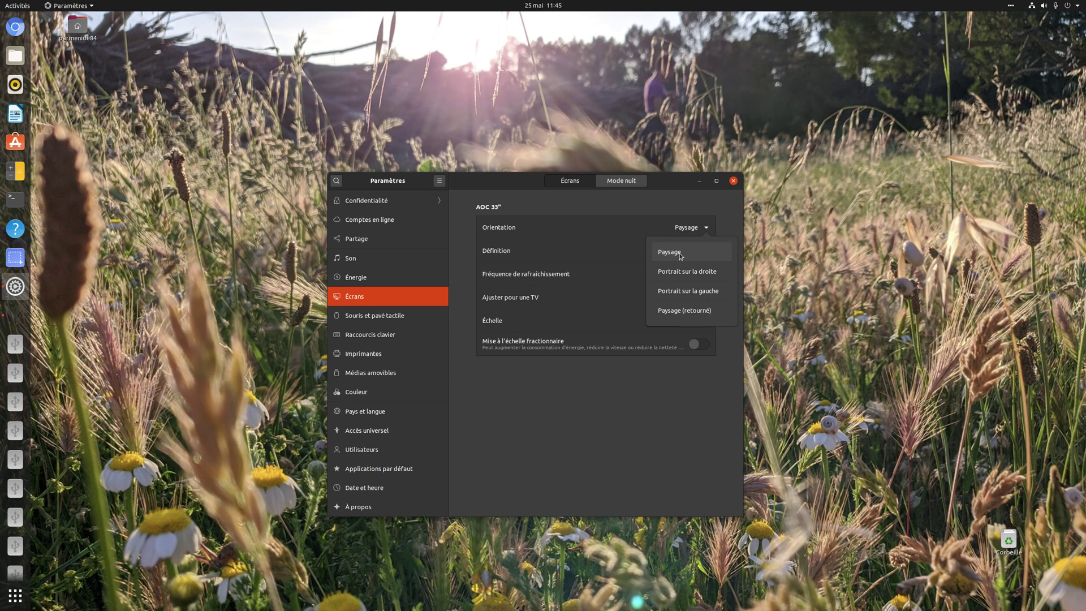
left_click(642, 417)
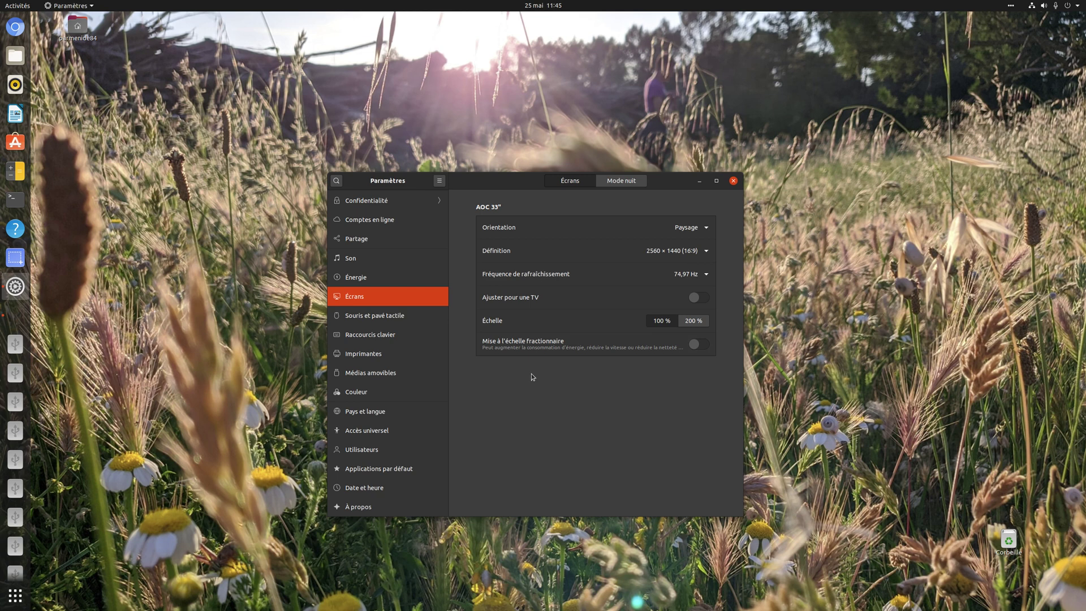
View the Souris et pavé tactile, Médias amovibles and Imprimantes pages and slightly enlarge the settings window.
left_click(383, 321)
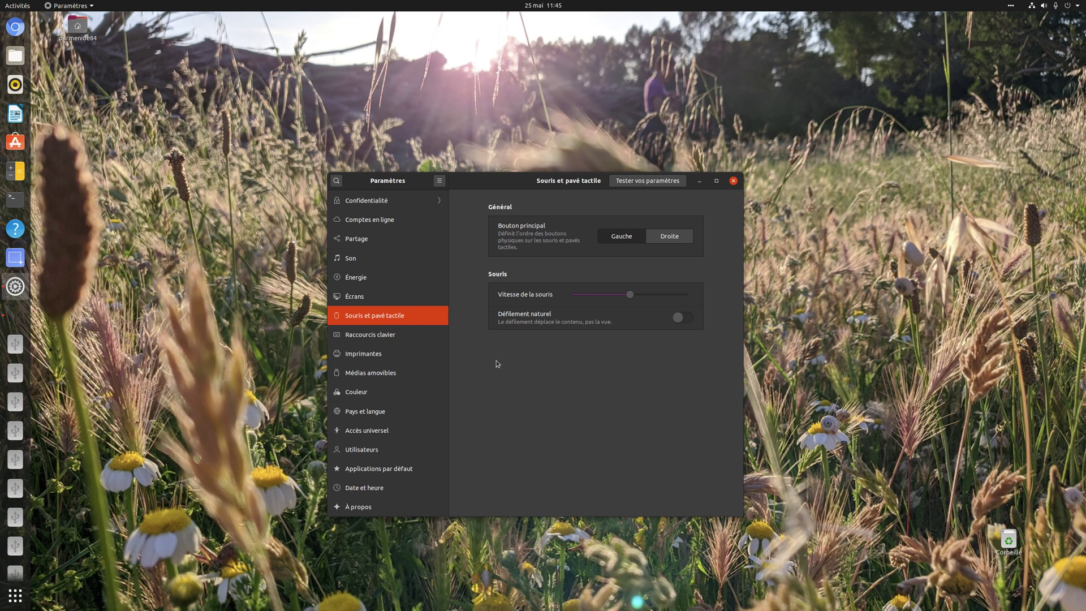
left_click(400, 374)
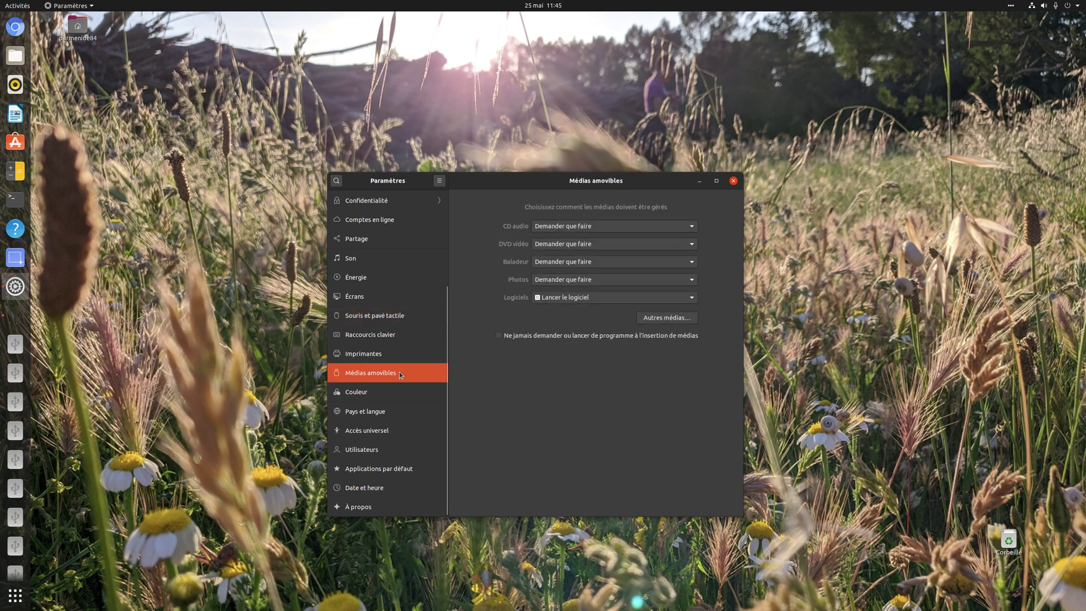
left_click(399, 357)
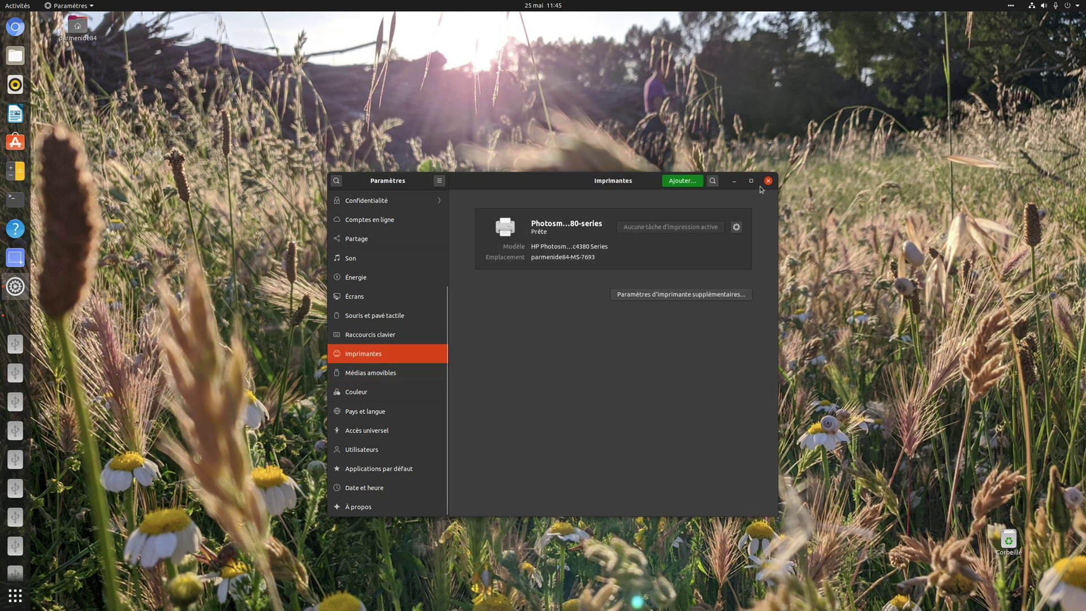
left_click_drag(781, 171, 820, 151)
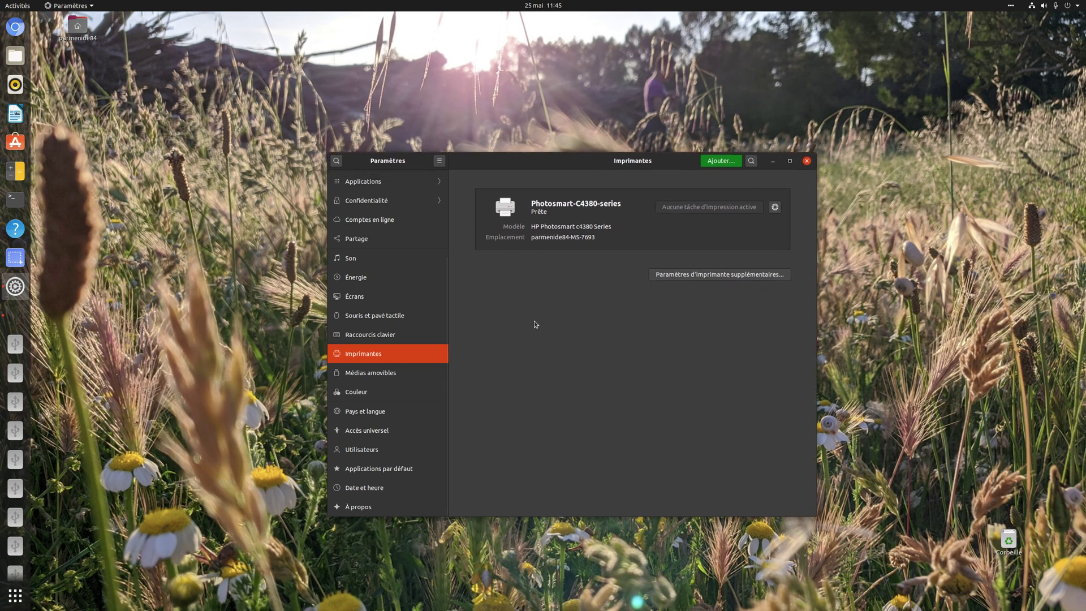
View the Couleur and Utilisateurs pages, shift the settings window sideways and close it.
left_click(392, 391)
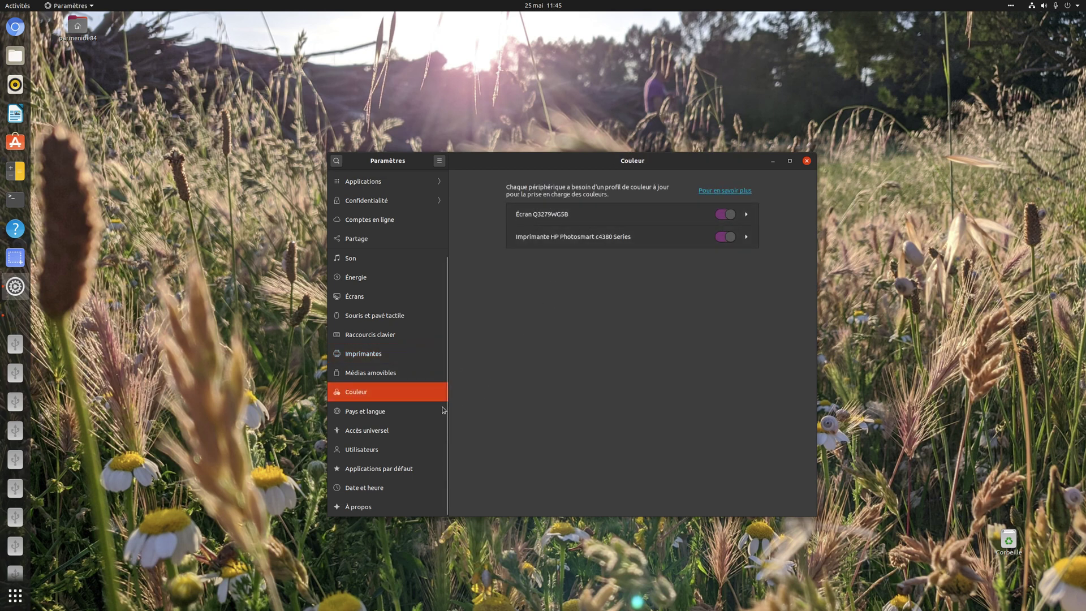
left_click(387, 450)
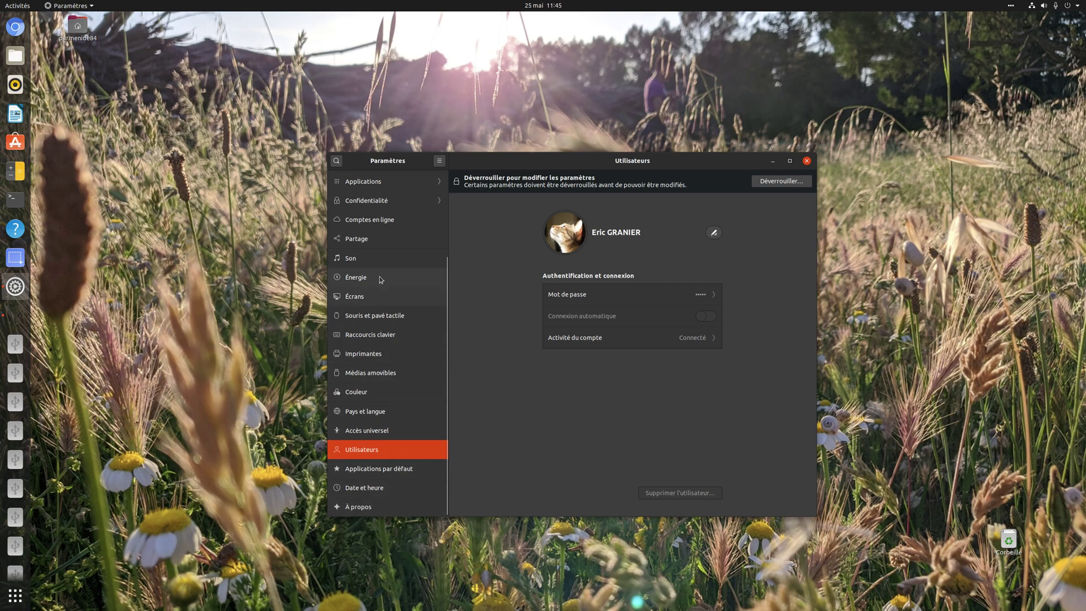
left_click_drag(639, 162, 535, 164)
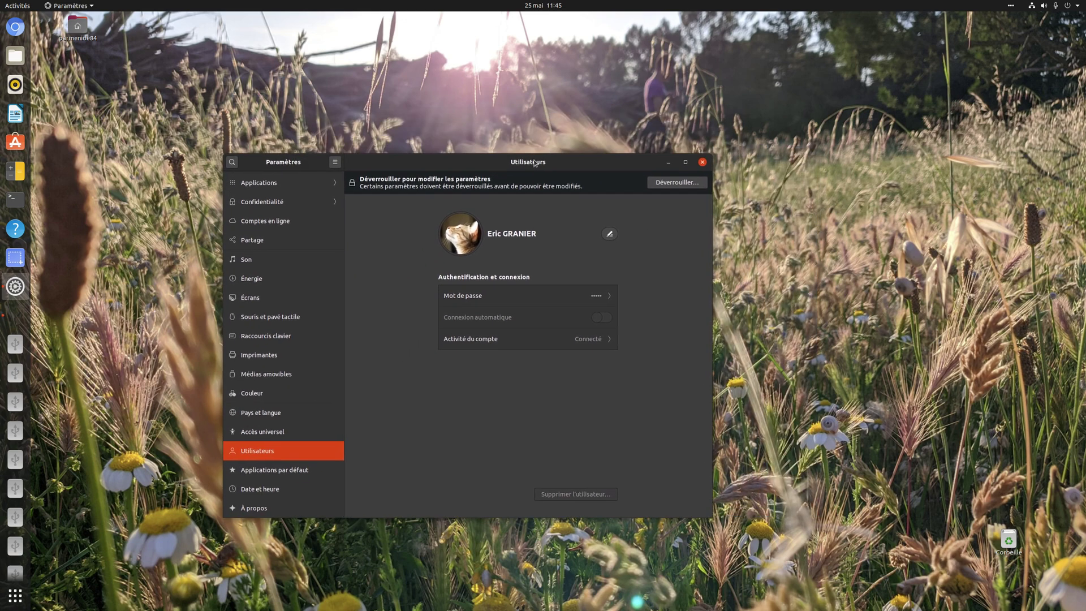
left_click(702, 163)
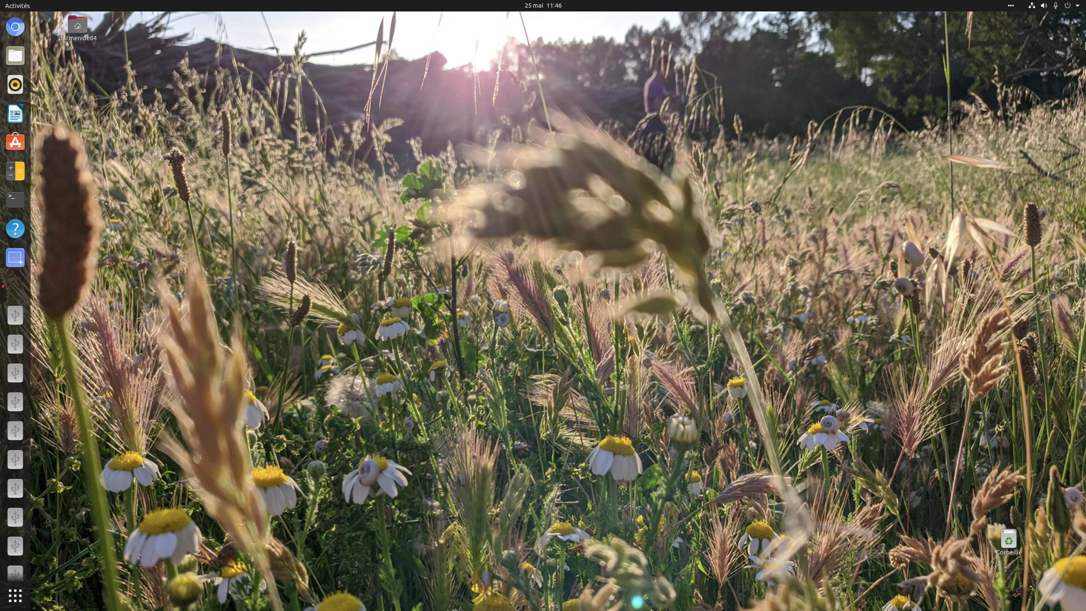
Show the system status options, open Paramètres from there and close the settings window again.
left_click(1082, 8)
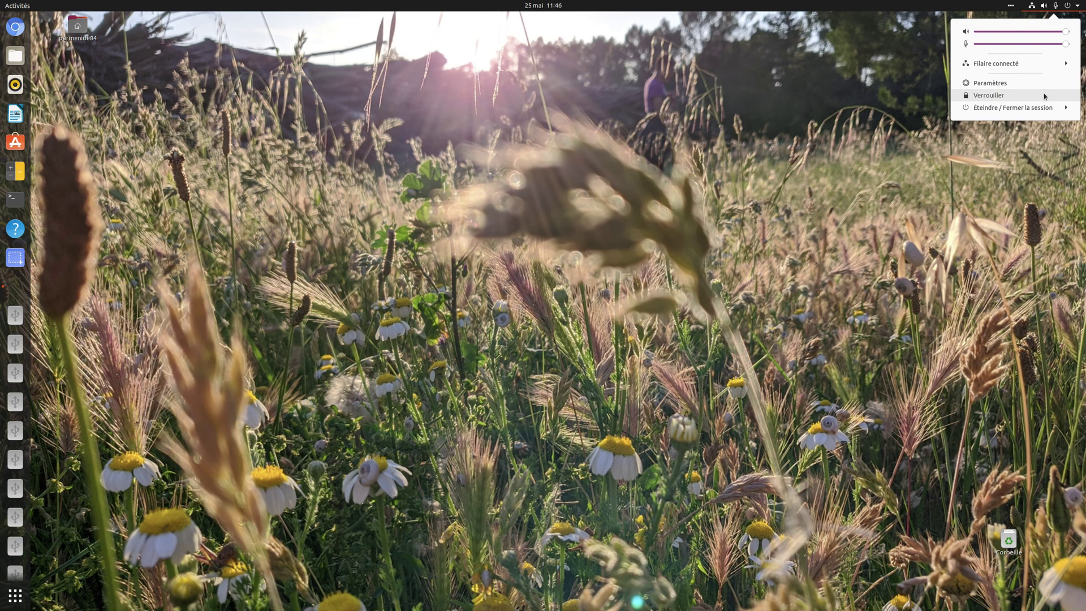
left_click(1012, 83)
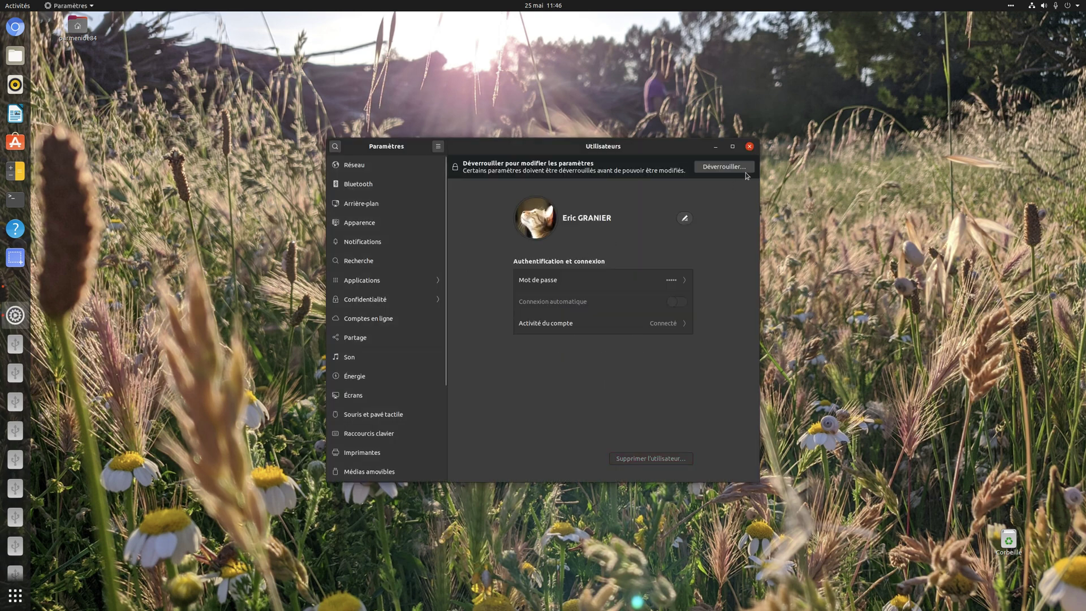
left_click(749, 145)
Open Paramètres from the desktop's own context options and view the Arrière-plan page.
right_click(514, 189)
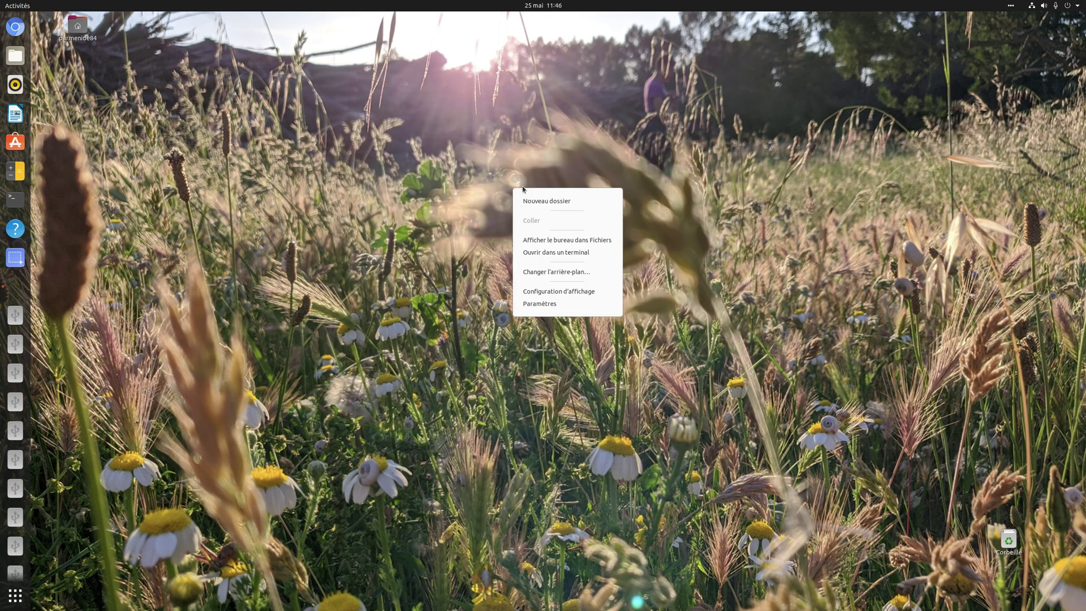
left_click(536, 304)
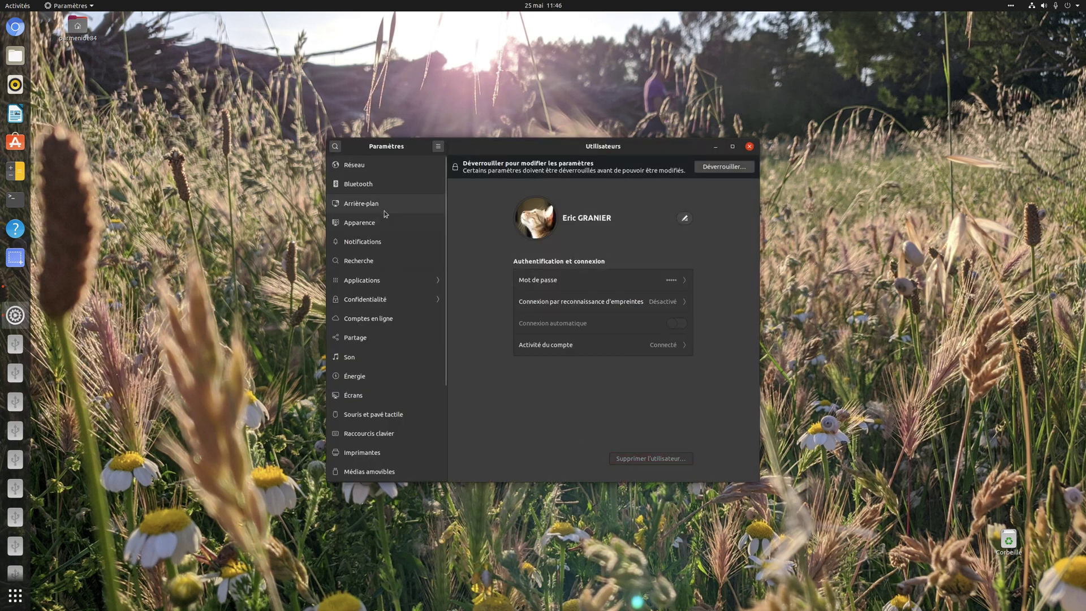
left_click(384, 206)
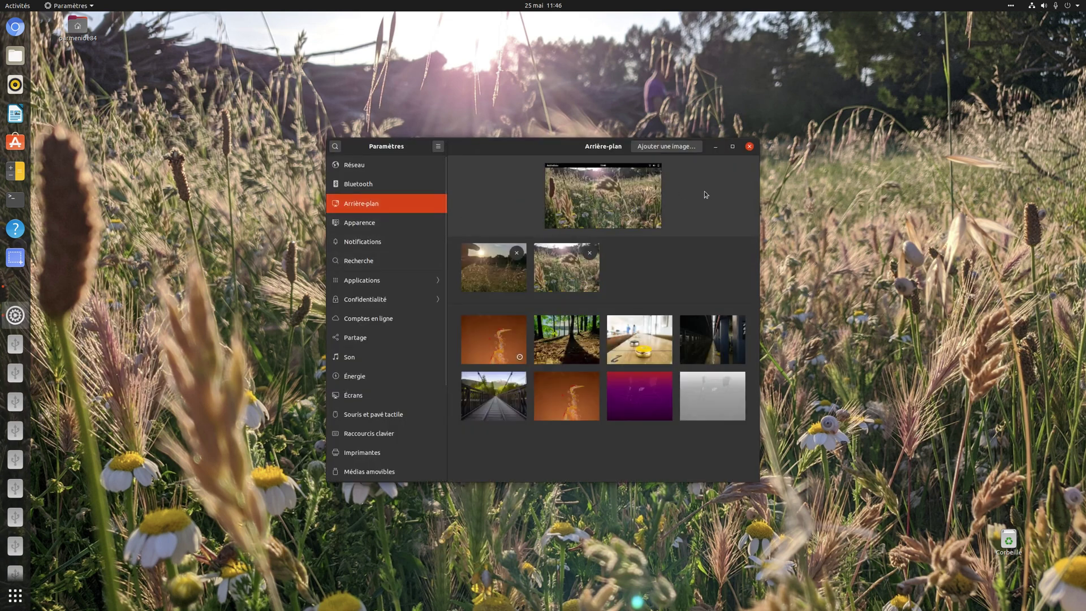
View the system status options with Éteindre / Fermer la session, dismiss them, and display the overview of all installed applications.
left_click(1077, 6)
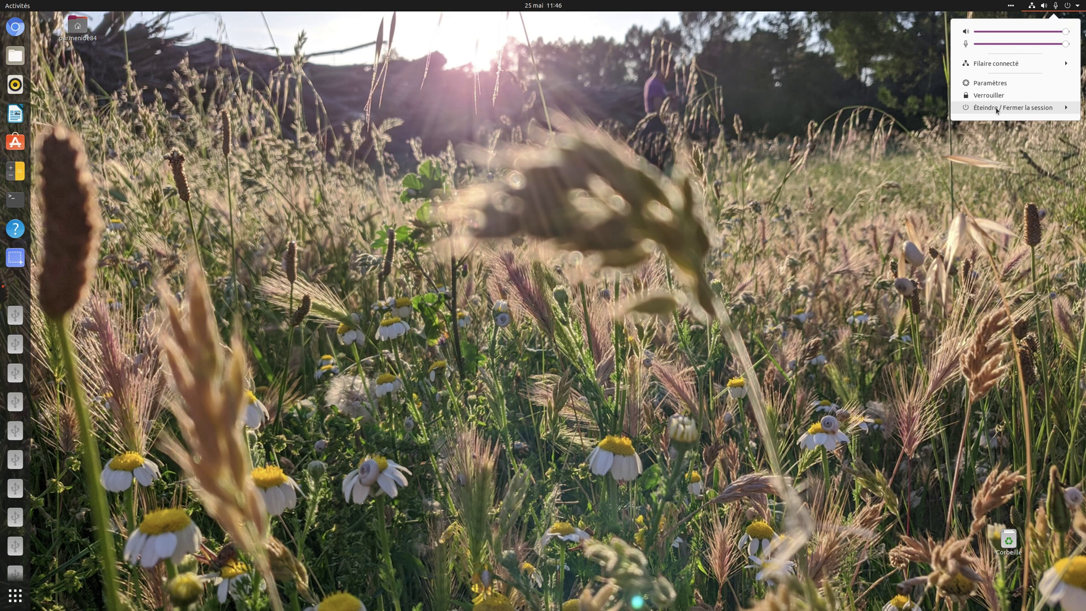
key("Escape")
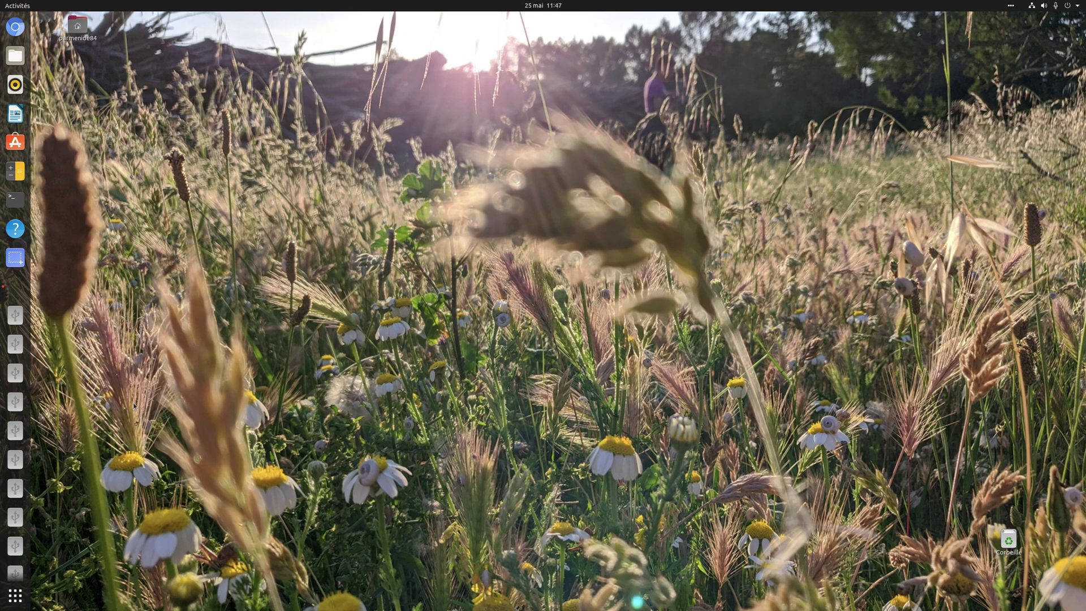
left_click(17, 597)
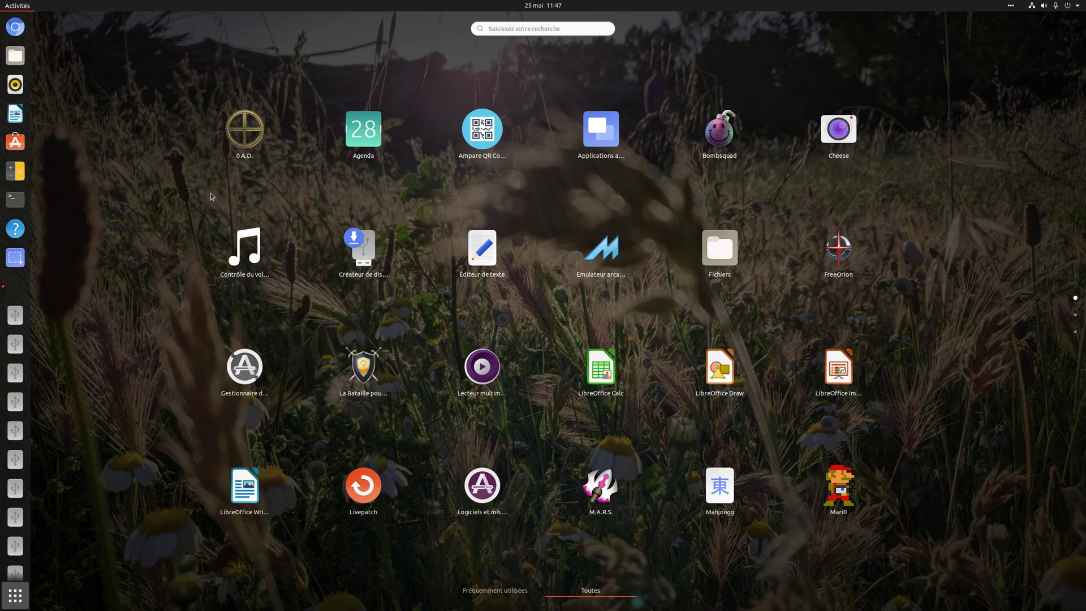
Browse all three pages of installed applications in the overview and return to the first page.
scroll(134, 224, "down", 2)
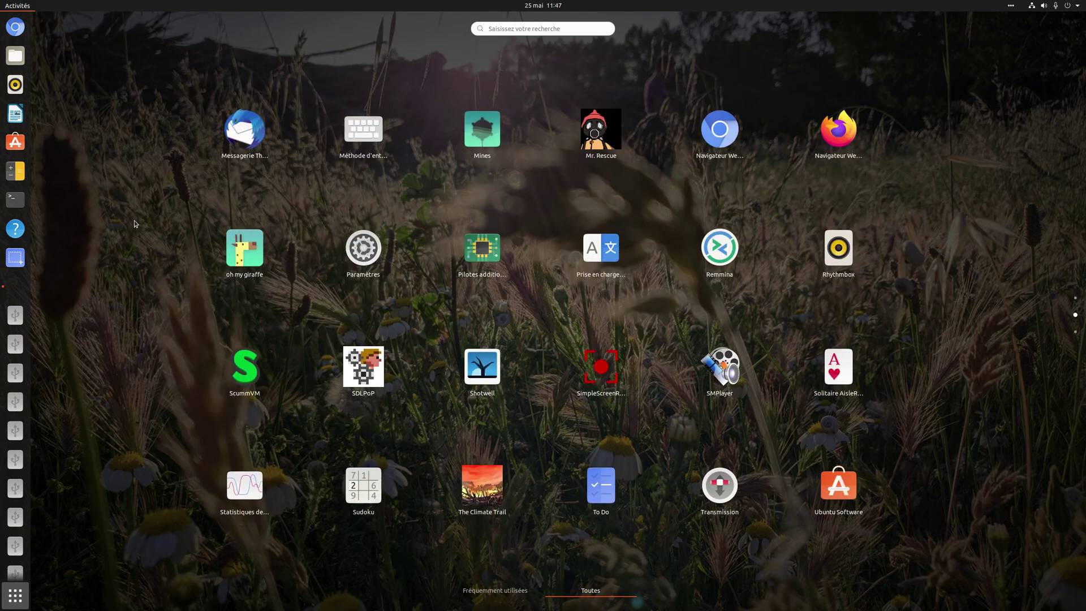
scroll(260, 266, "up", 2)
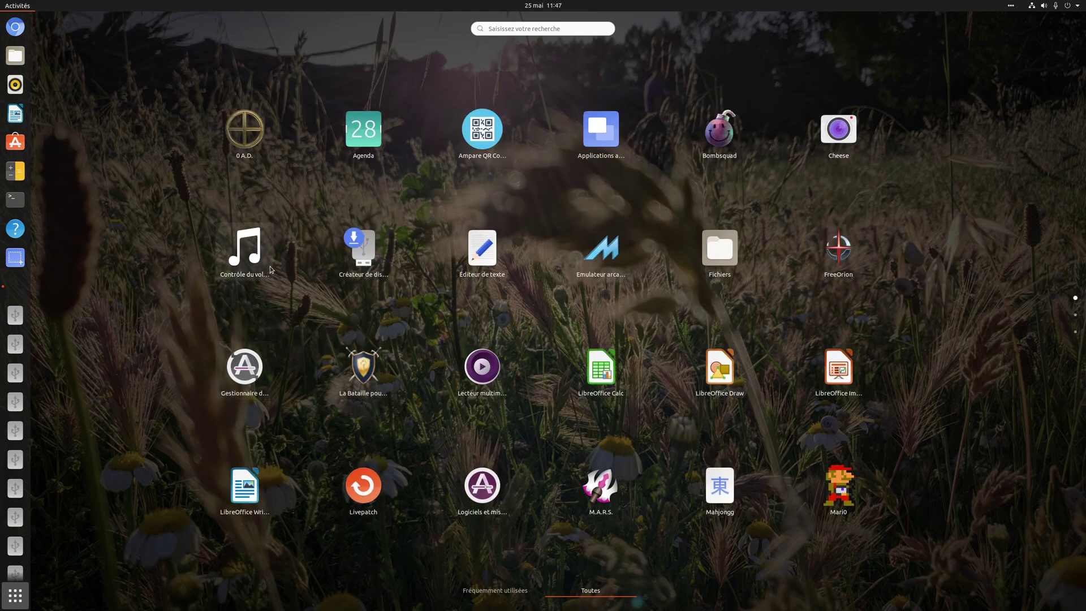
scroll(1075, 306, "down", 2)
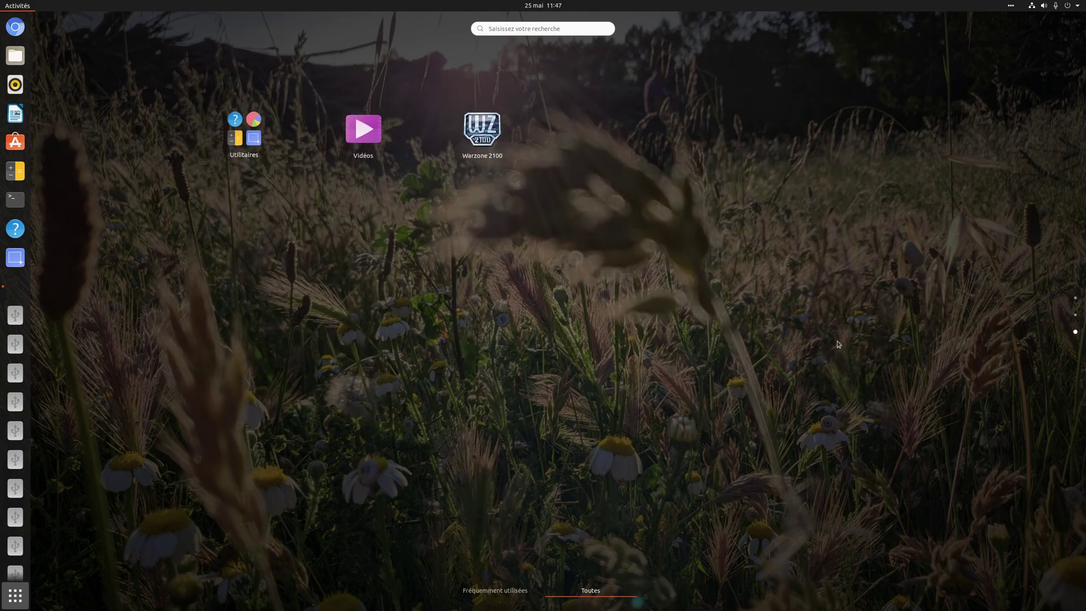
left_click(1075, 315)
scroll(575, 297, "up", 1)
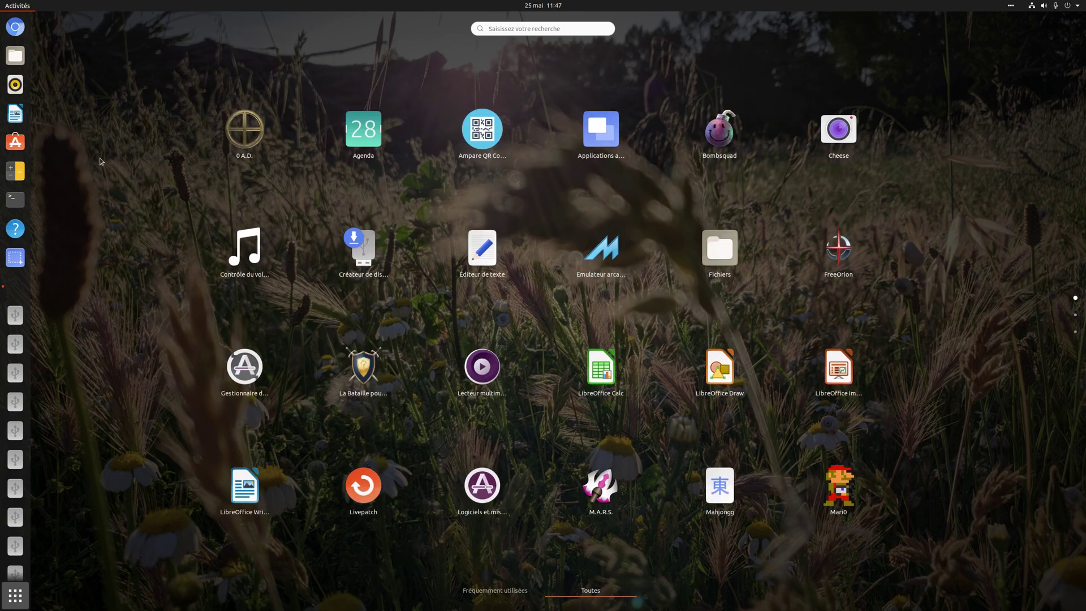
scroll(503, 179, "down", 2)
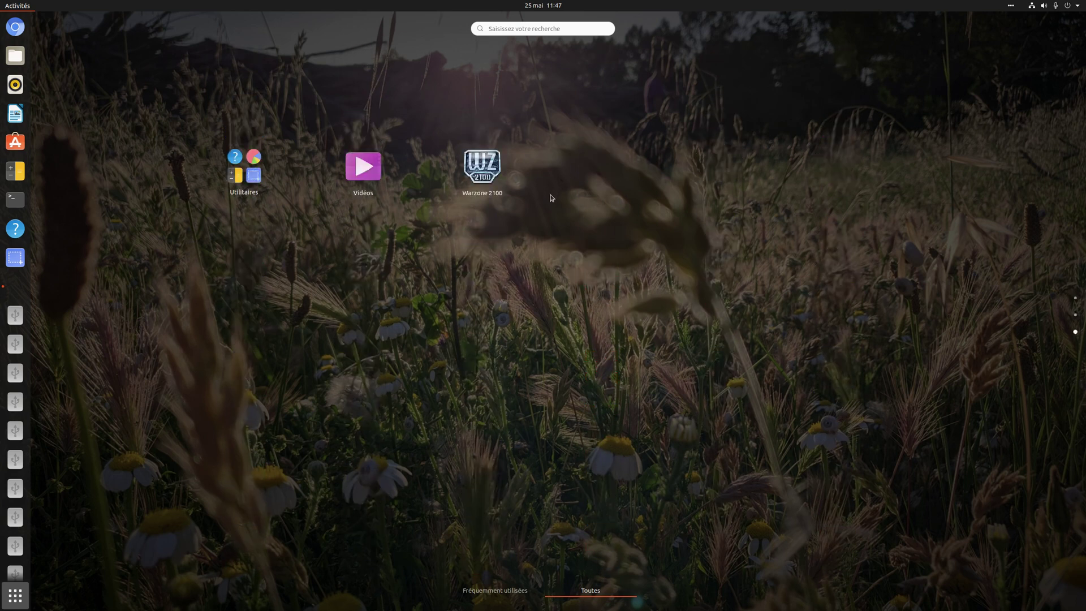
scroll(552, 198, "up", 1)
scroll(552, 198, "up", 1)
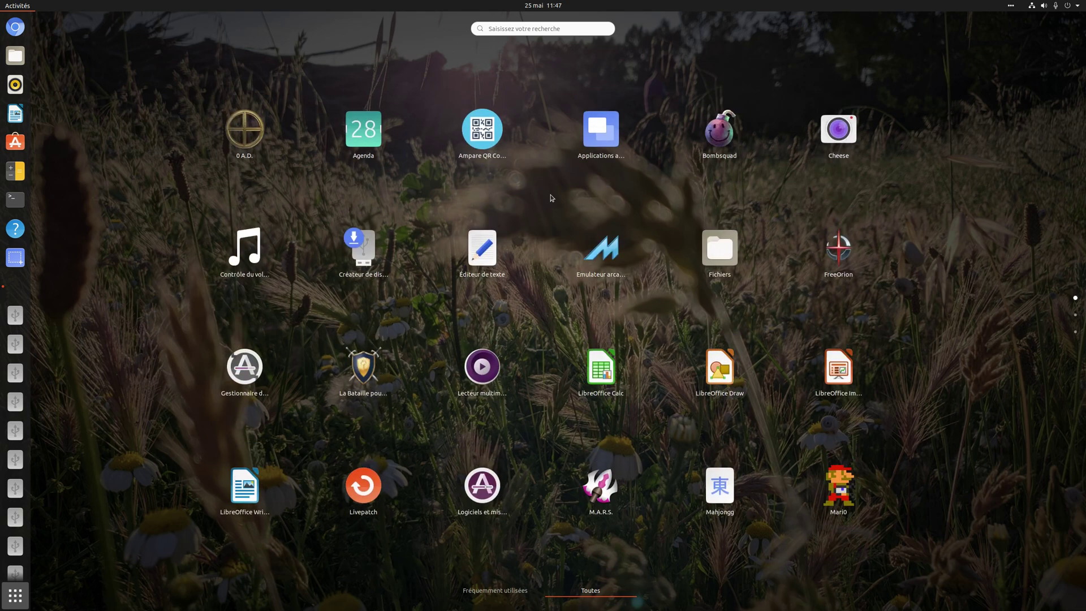
View the Fréquemment utilisées applications, return to Toutes and close the application overview.
left_click(489, 592)
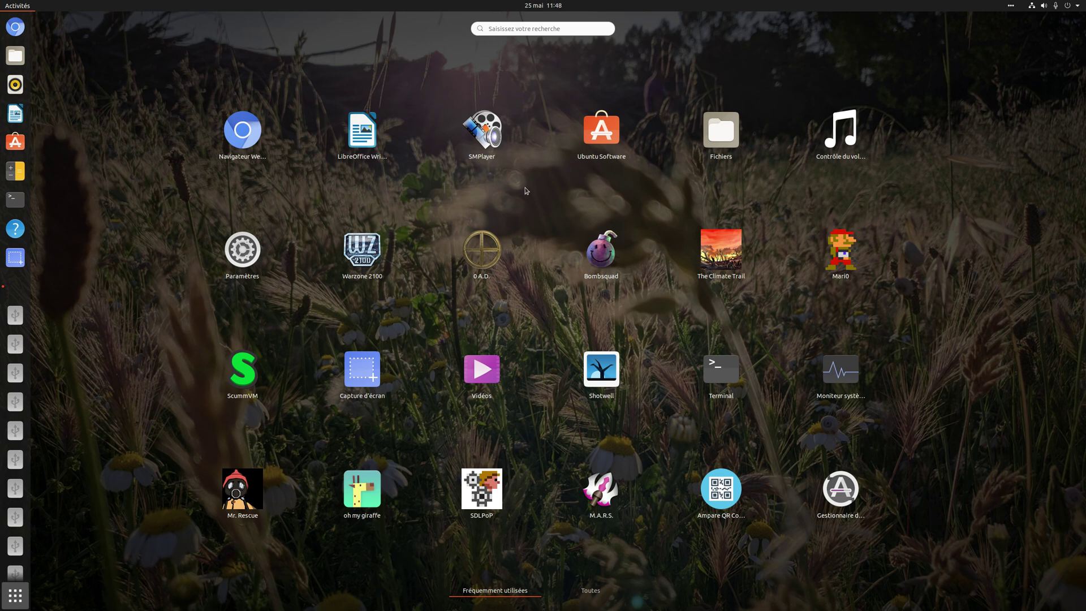
left_click(591, 593)
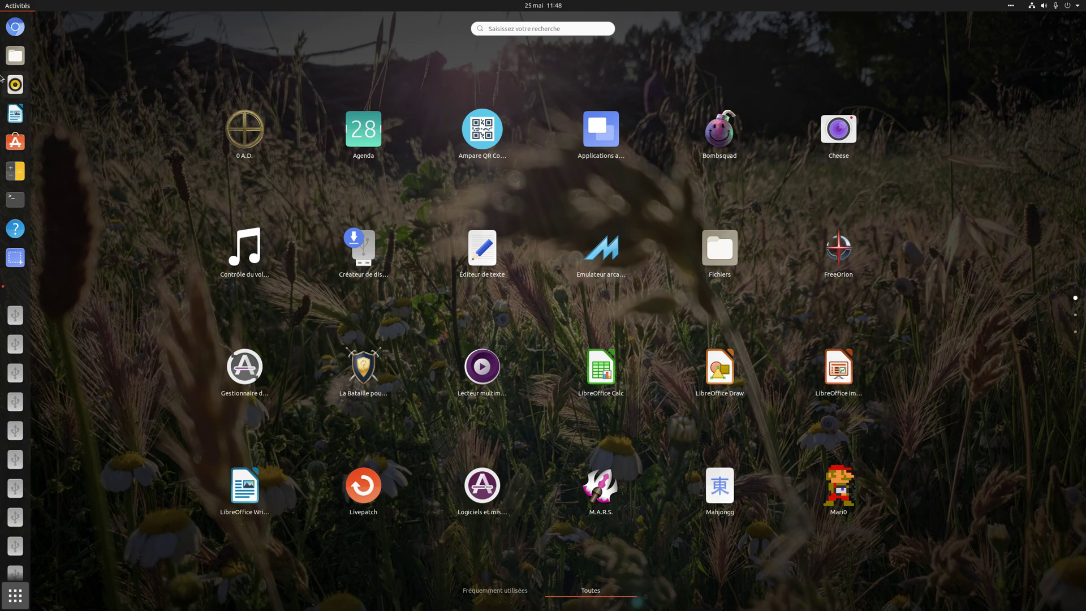
left_click(15, 595)
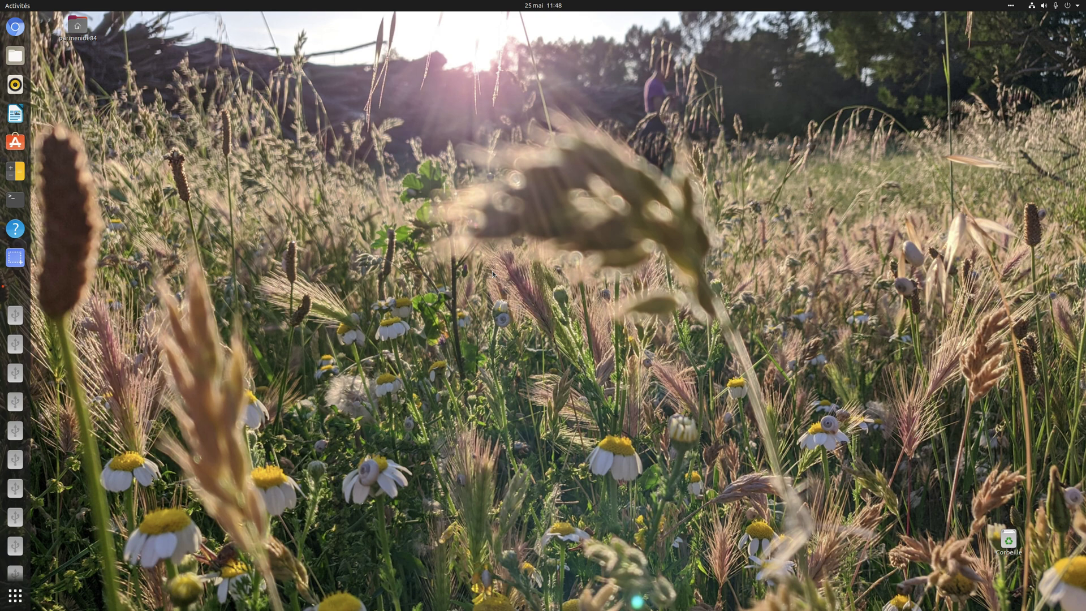
Open a terminal and display the current month's calendar with the command cal.
left_click(15, 199)
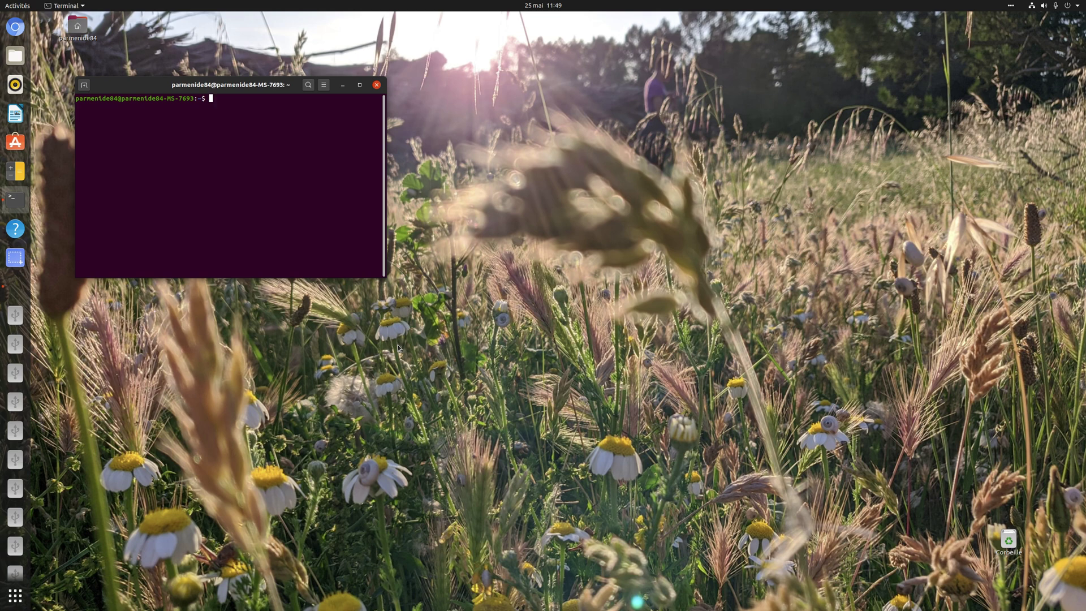
type("cal")
key("Return")
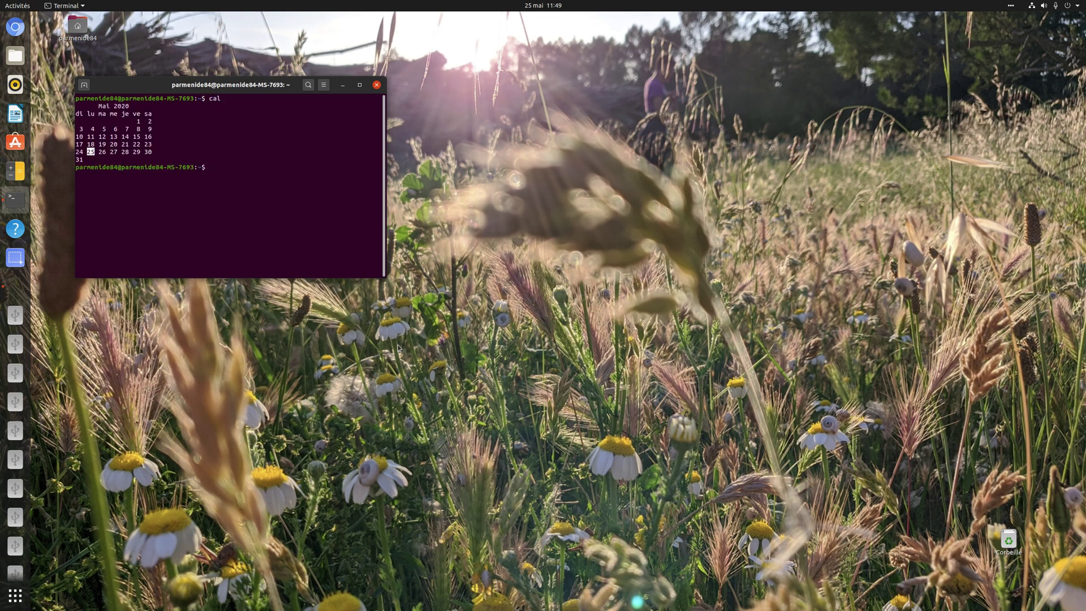
Display the kernel and system information with uname -a, and end the terminal session with exit.
type("uname -a")
key("Return")
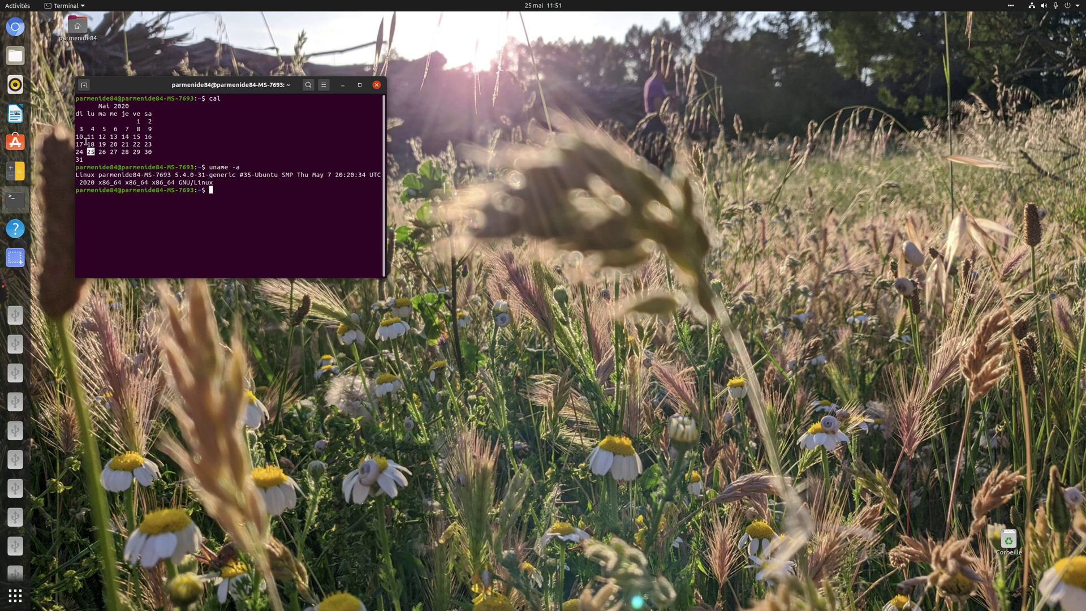
type("exit")
key("Return")
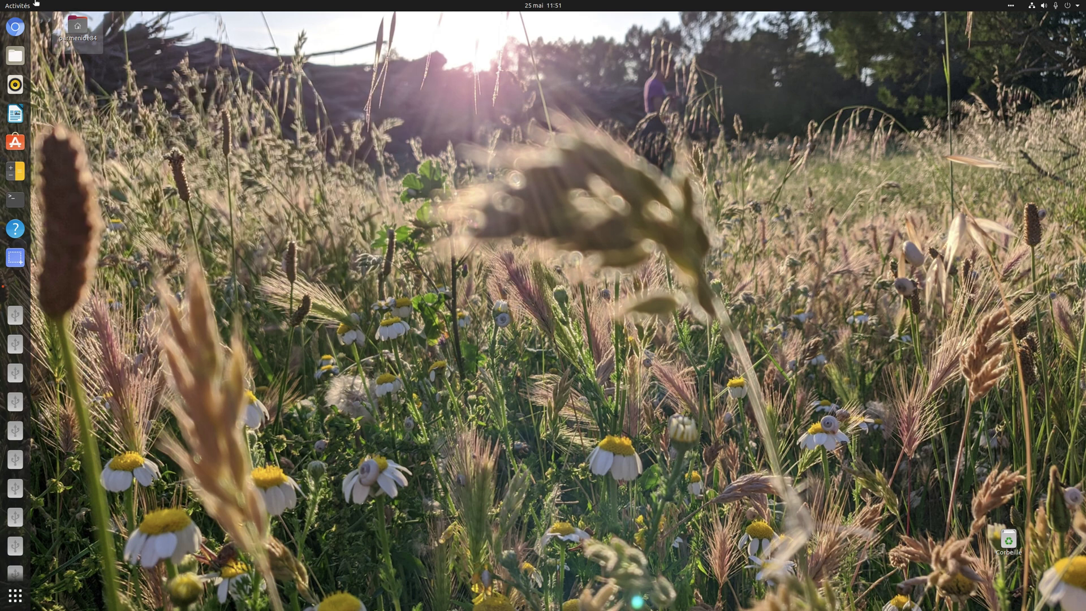
Open Ubuntu Software and shift its window slightly up and away from the dock.
left_click(16, 144)
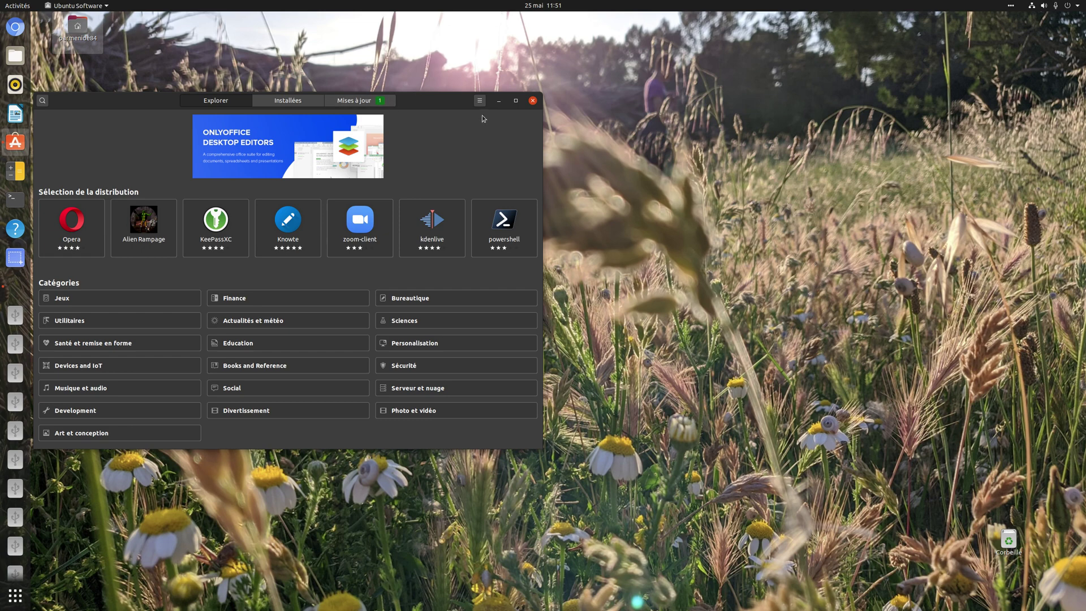
left_click_drag(446, 100, 488, 76)
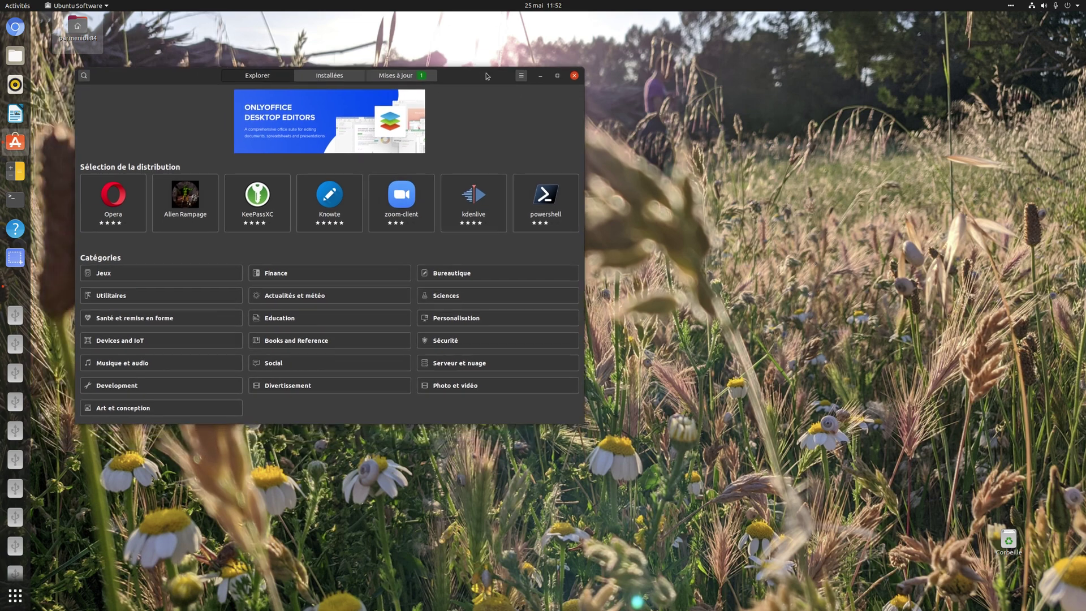
Show the application overview again, leaf through its pages of installed applications and close it.
left_click(15, 596)
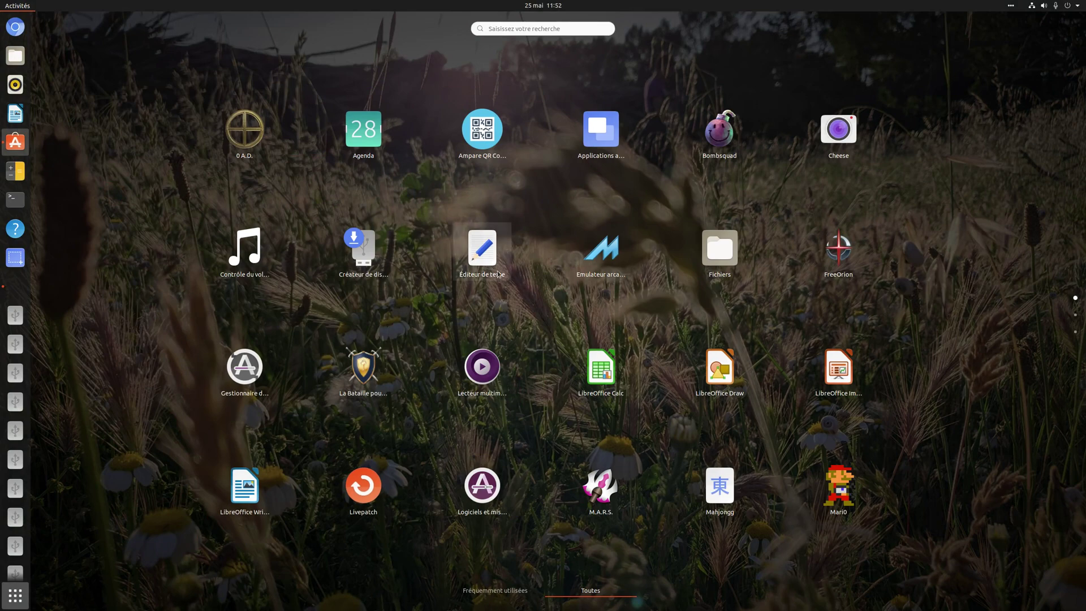
scroll(545, 307, "down", 2)
scroll(526, 327, "up", 2)
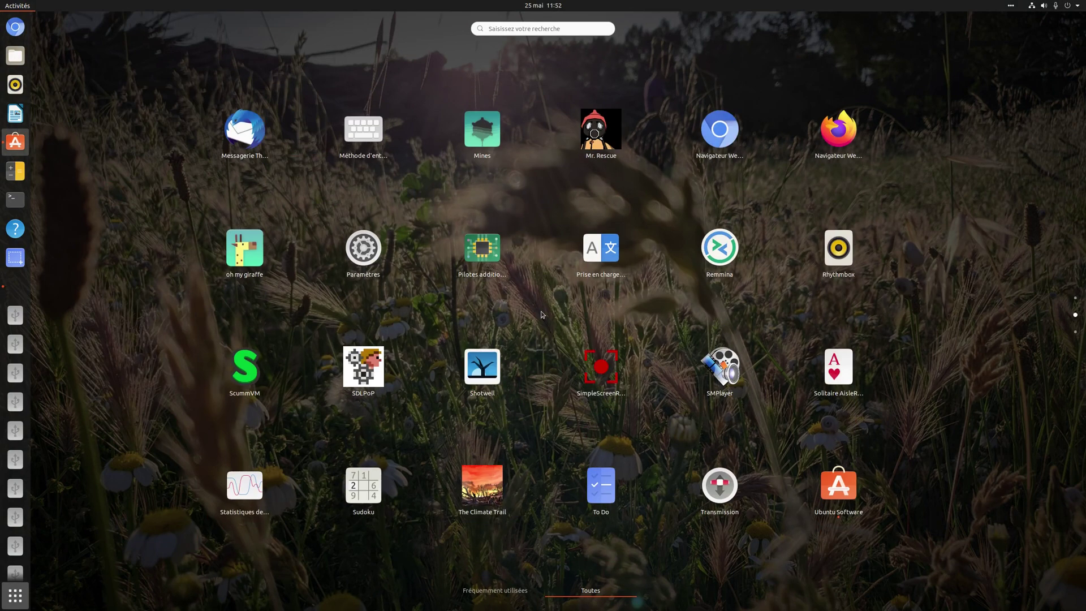
left_click(15, 596)
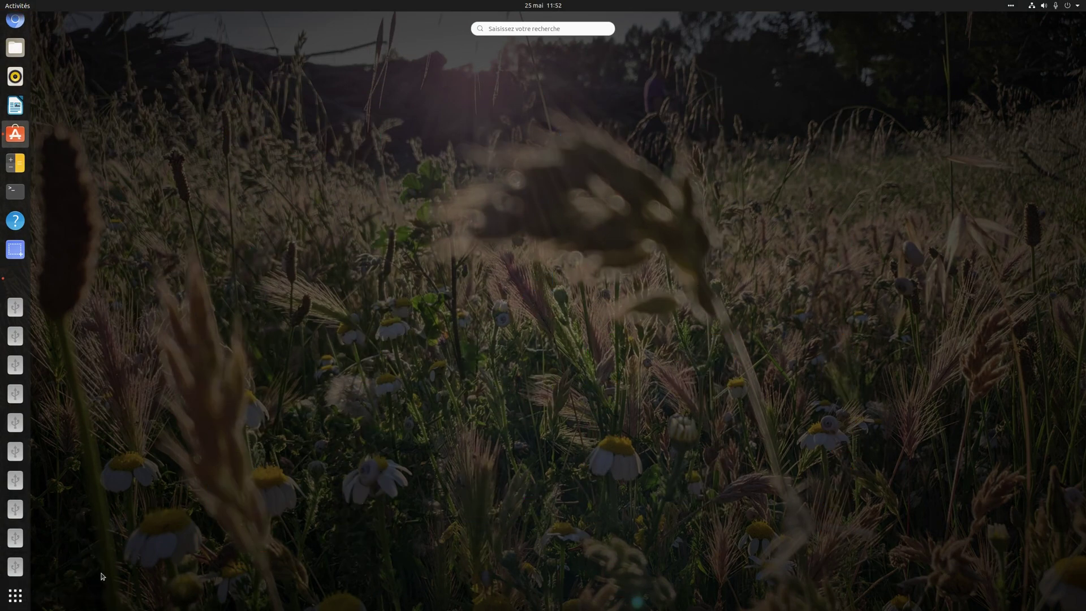